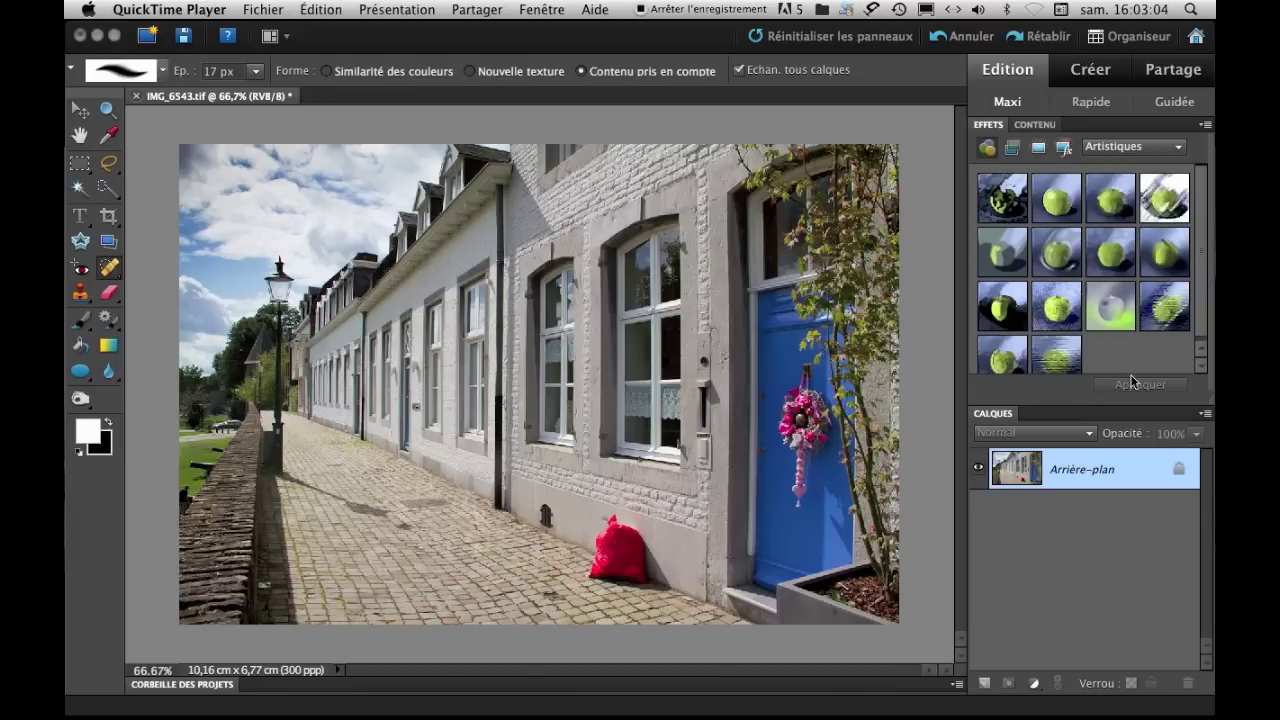
# Zoom the street photo to 200% and scroll to the red garbage bag by the wall
pyautogui.click(1113, 476)
pyautogui.press('super+equal')
pyautogui.press('super+equal')
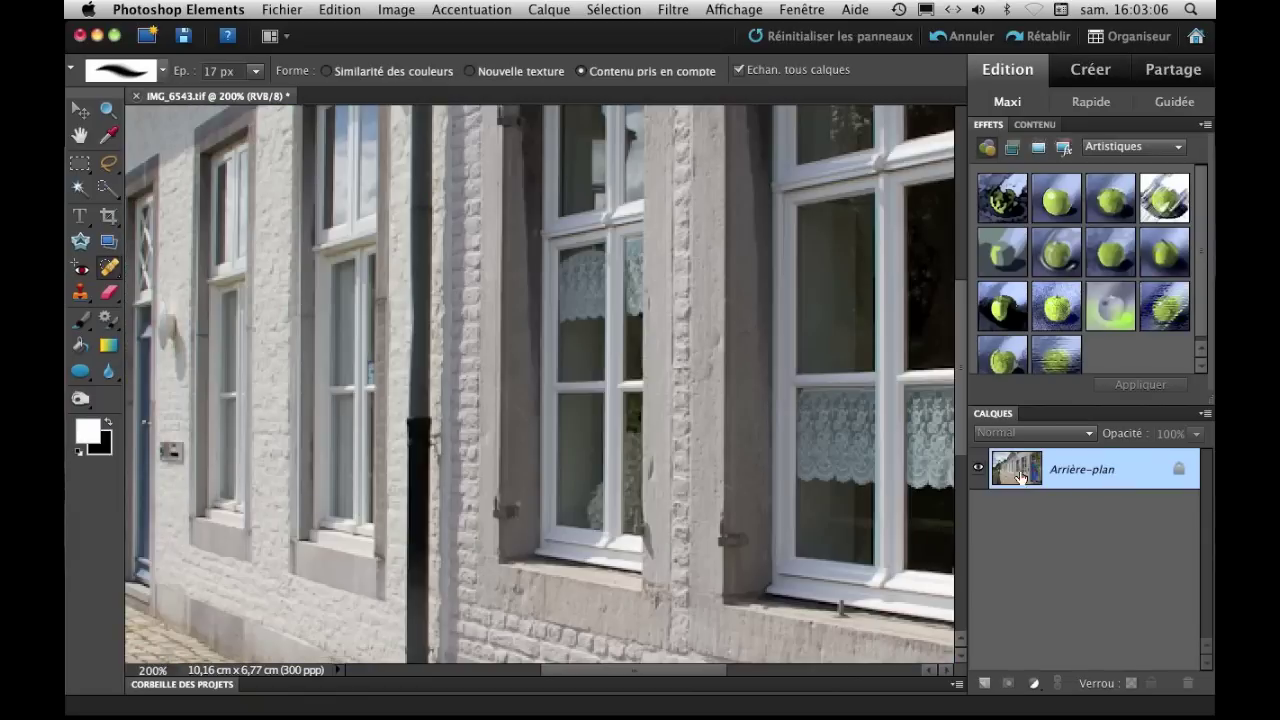
pyautogui.scroll(-10, 737, 414)
pyautogui.hscroll(5, 626, 466)
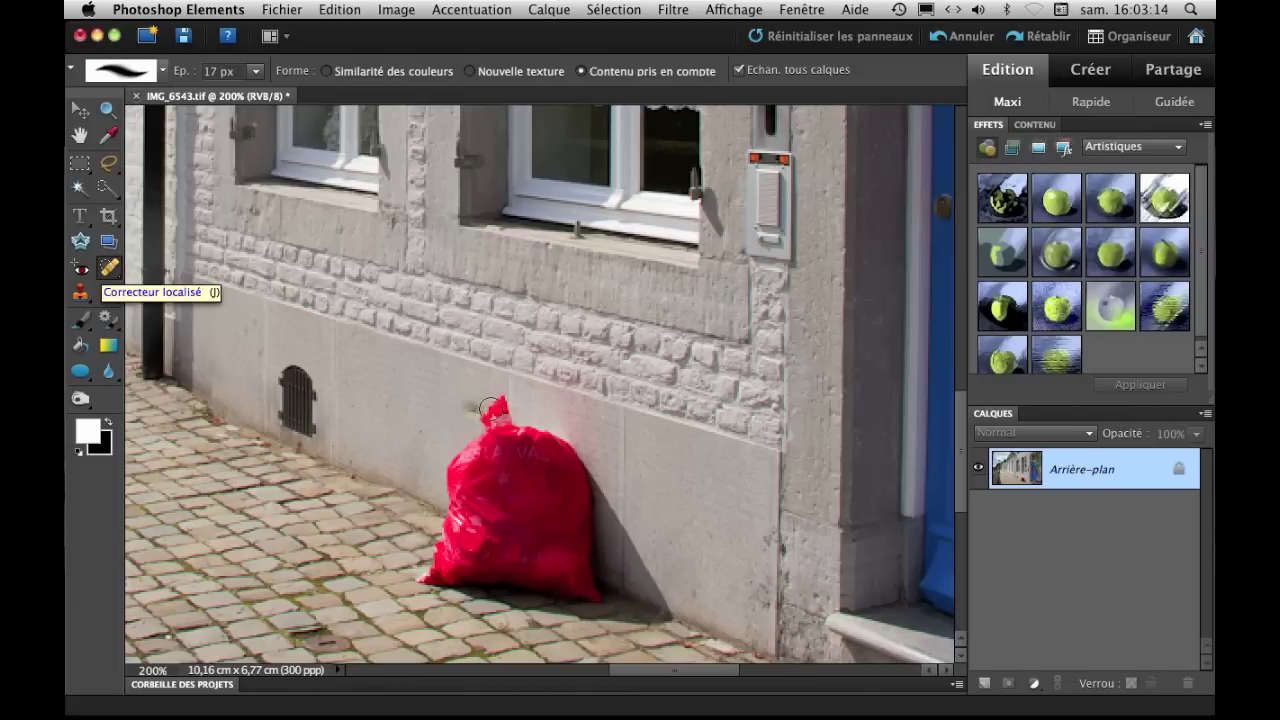
pyautogui.click(116, 274)
pyautogui.click(173, 270)
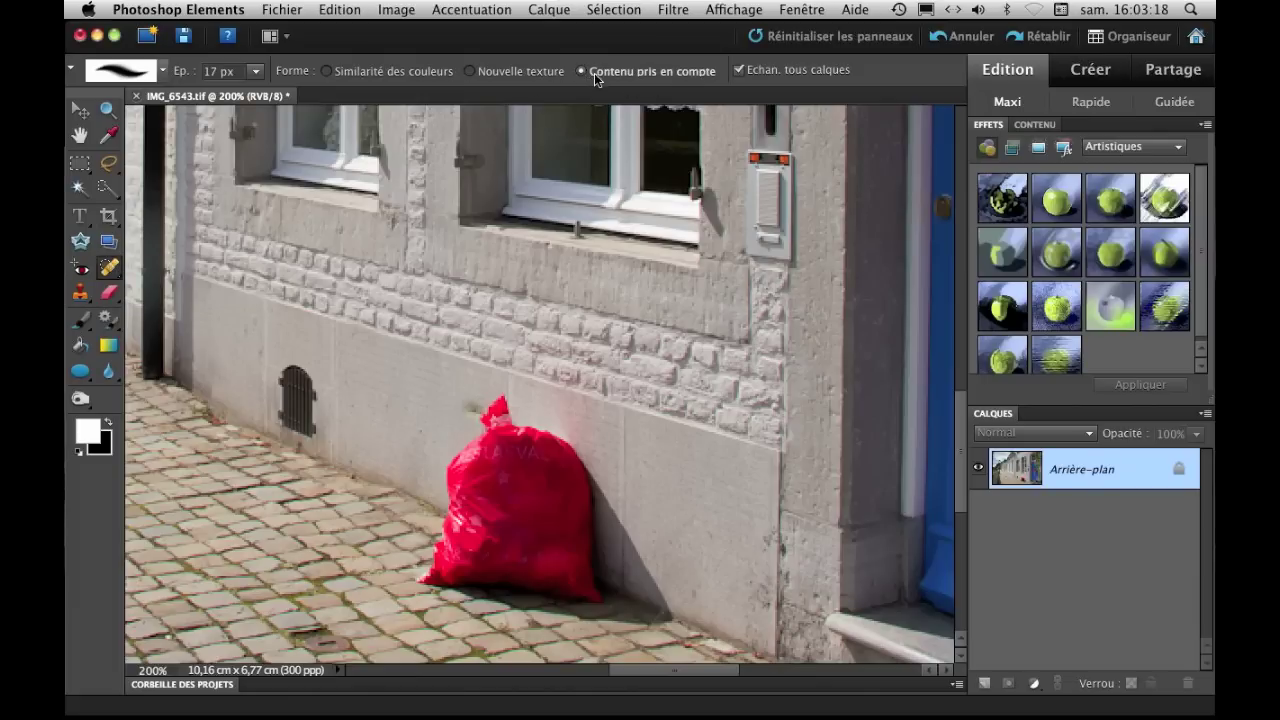
pyautogui.click(109, 267)
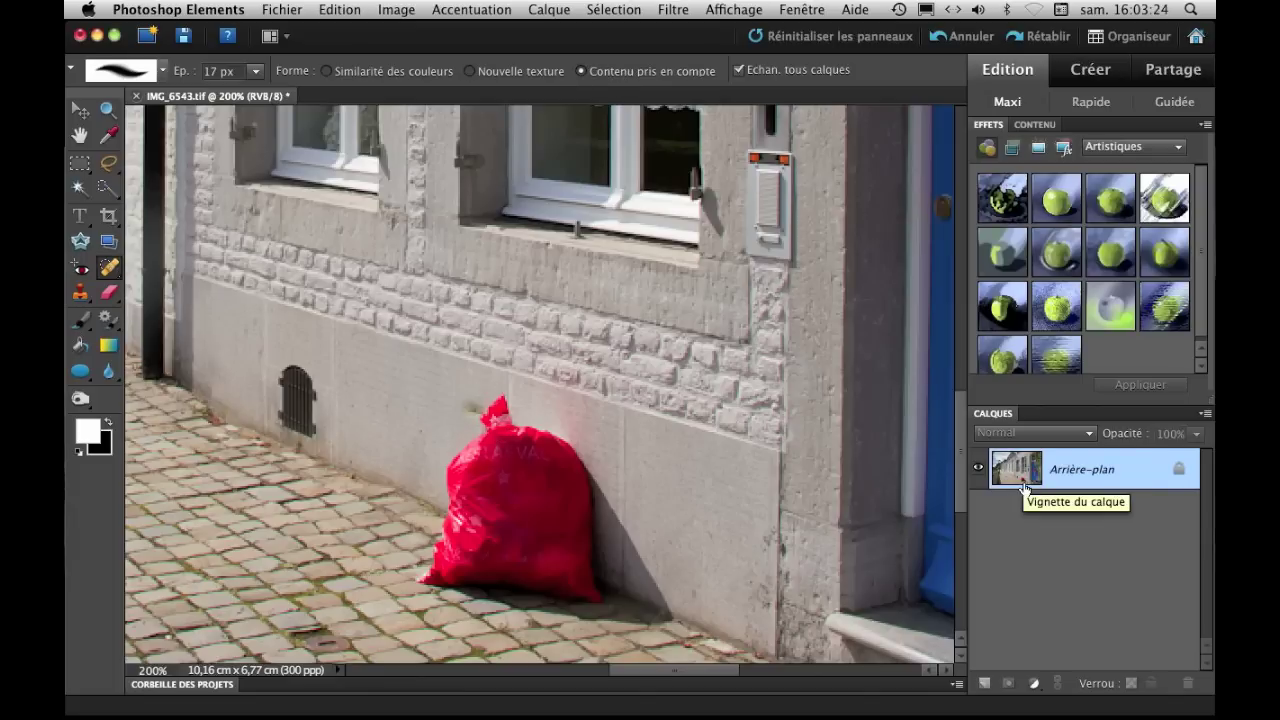
pyautogui.moveTo(495, 452)
pyautogui.mouseDown()
pyautogui.moveTo(605, 512)
pyautogui.moveTo(452, 478)
pyautogui.moveTo(489, 525)
pyautogui.moveTo(500, 470)
pyautogui.moveTo(446, 565)
pyautogui.moveTo(625, 580)
pyautogui.moveTo(534, 534)
pyautogui.moveTo(594, 514)
pyautogui.moveTo(594, 571)
pyautogui.moveTo(626, 592)
pyautogui.mouseUp()
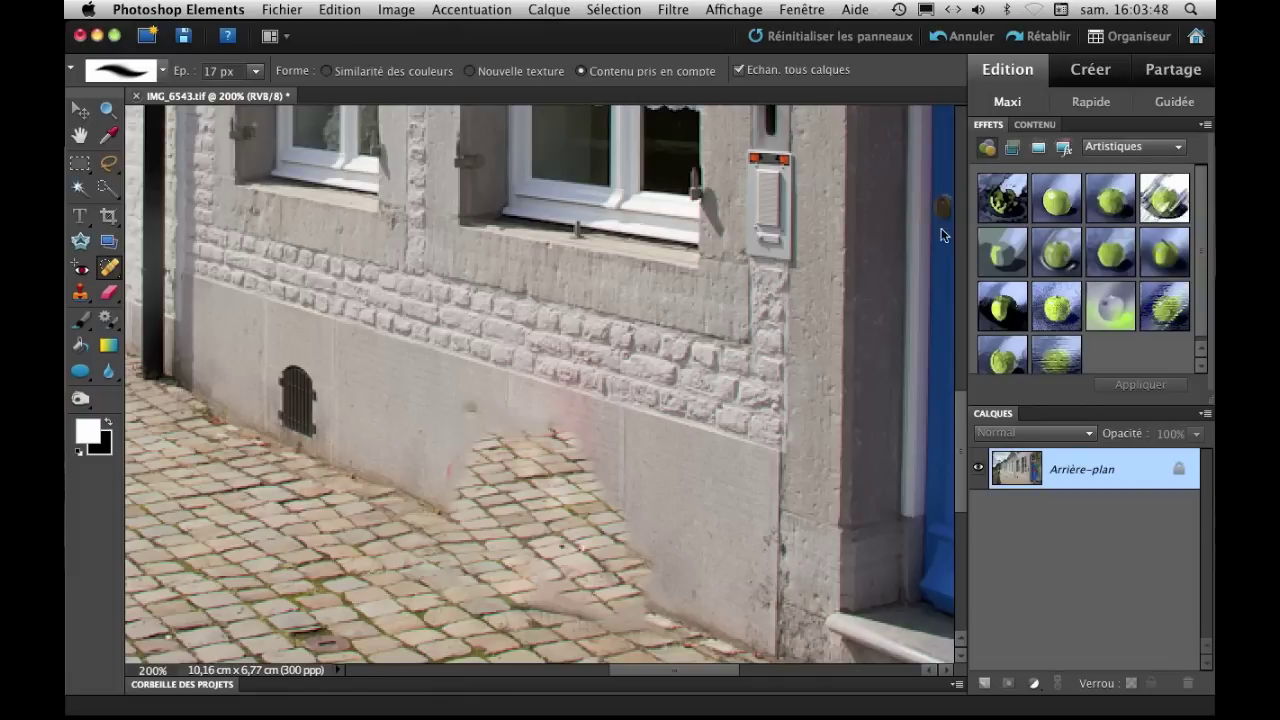
pyautogui.click(946, 40)
pyautogui.moveTo(505, 400)
pyautogui.mouseDown()
pyautogui.moveTo(451, 452)
pyautogui.moveTo(609, 548)
pyautogui.moveTo(631, 521)
pyautogui.mouseUp()
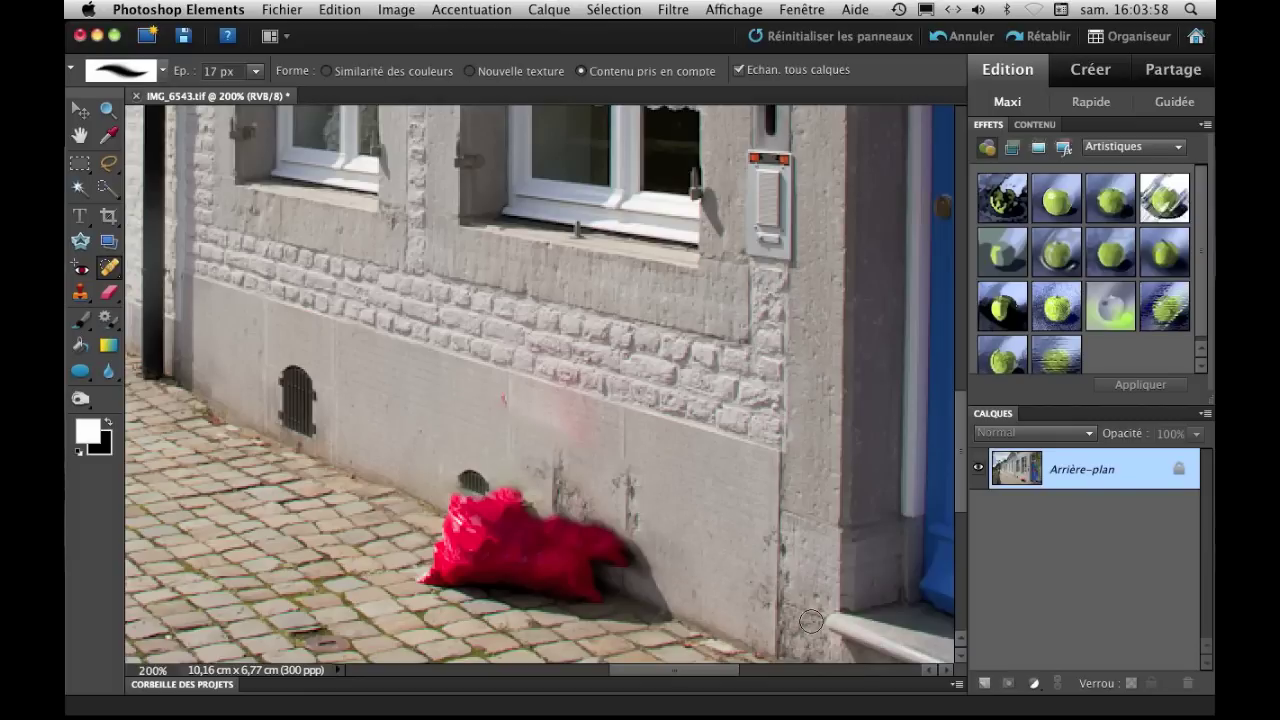
pyautogui.moveTo(560, 462)
pyautogui.mouseDown()
pyautogui.moveTo(548, 485)
pyautogui.moveTo(585, 500)
pyautogui.mouseUp()
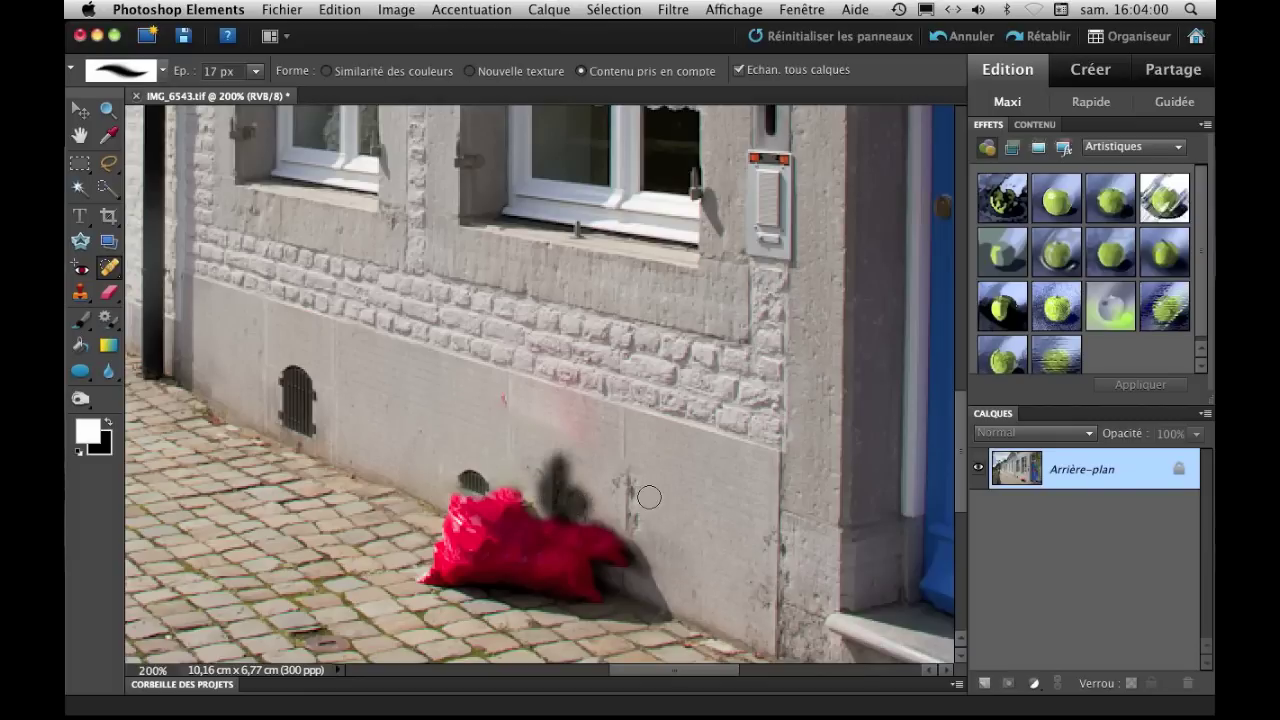
pyautogui.moveTo(625, 462); pyautogui.dragTo(632, 525)
pyautogui.moveTo(426, 583); pyautogui.dragTo(454, 538)
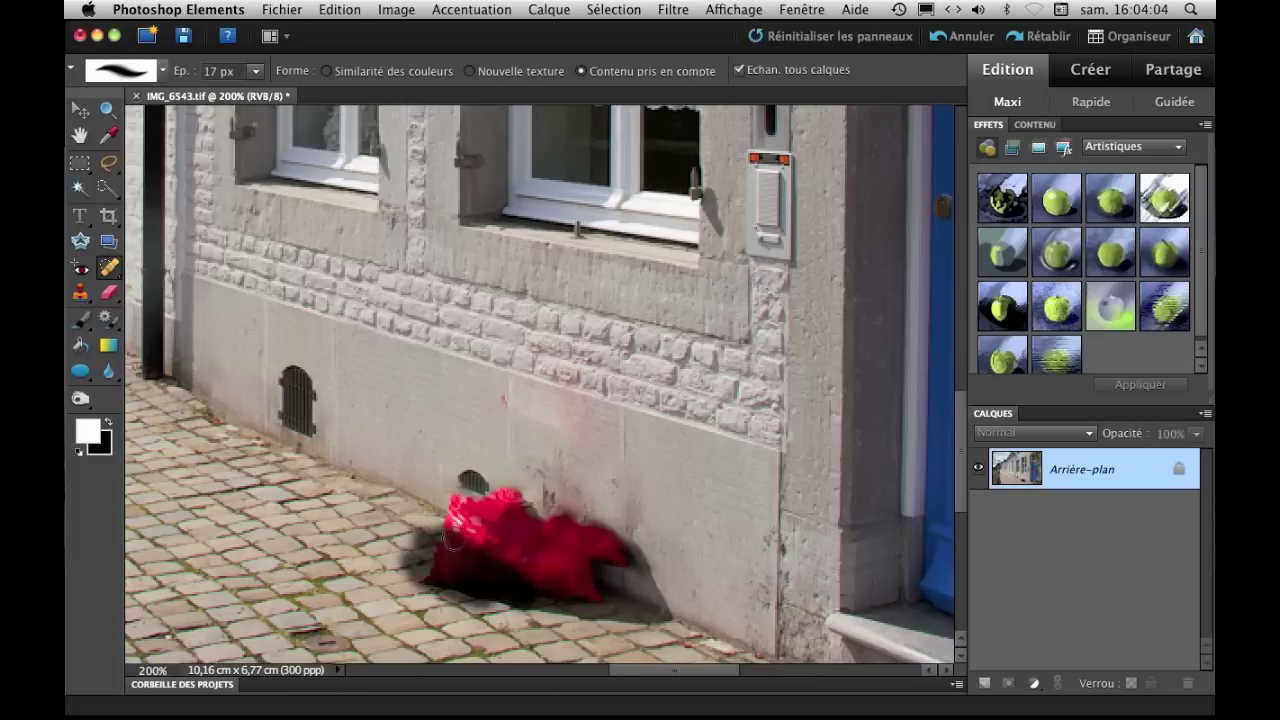
pyautogui.moveTo(452, 538); pyautogui.dragTo(545, 588)
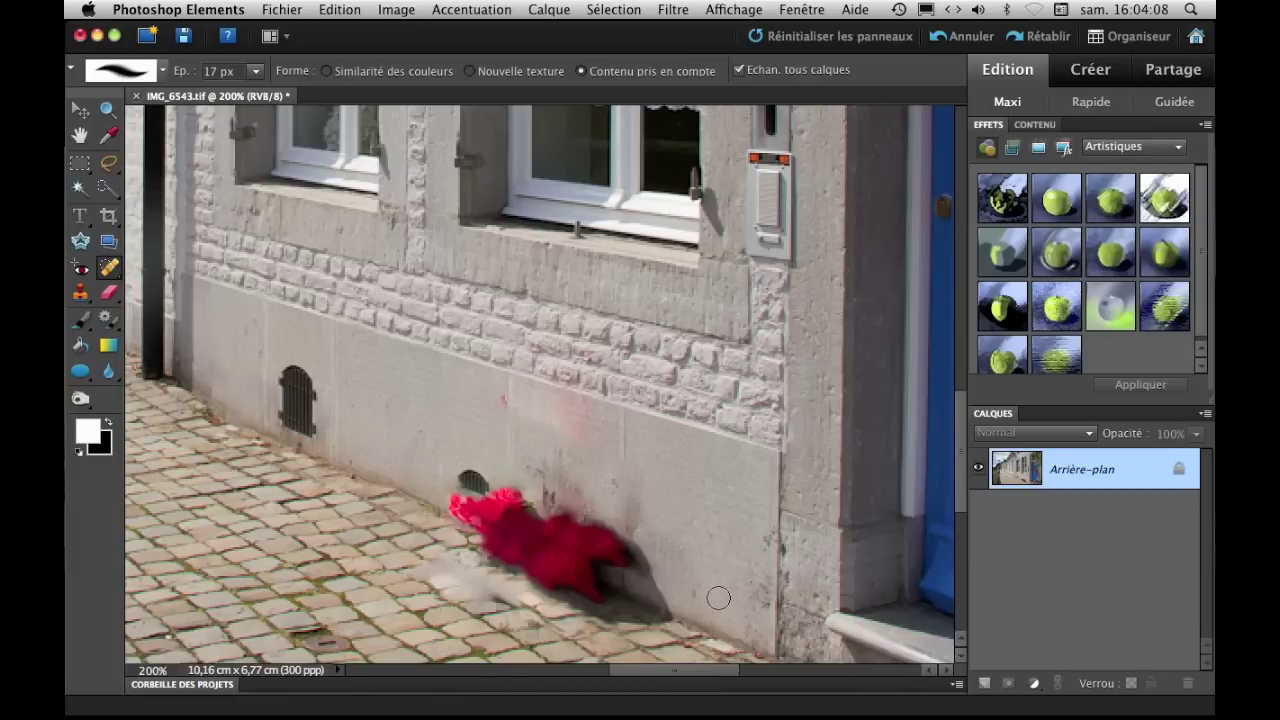
pyautogui.click(940, 38)
pyautogui.click(940, 38)
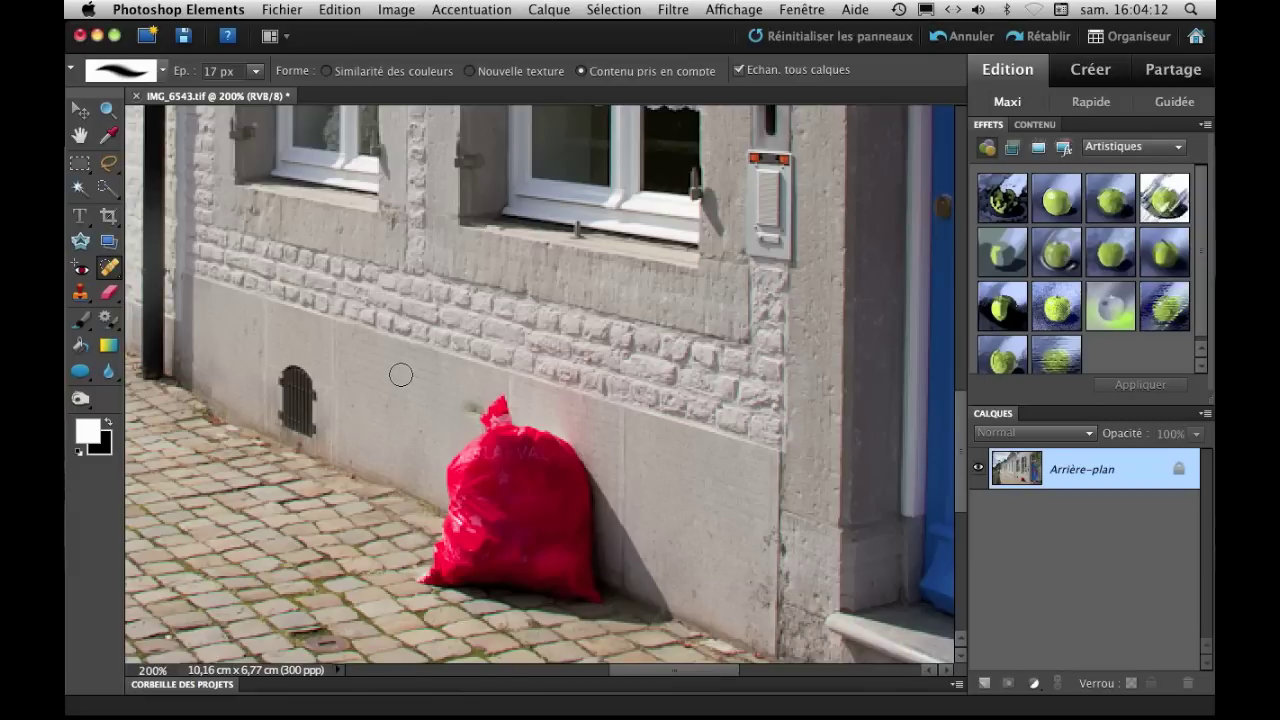
# Duplicate Arrière-plan, then quick-select the red bag together with its shadow
pyautogui.click(112, 170)
pyautogui.click(145, 166)
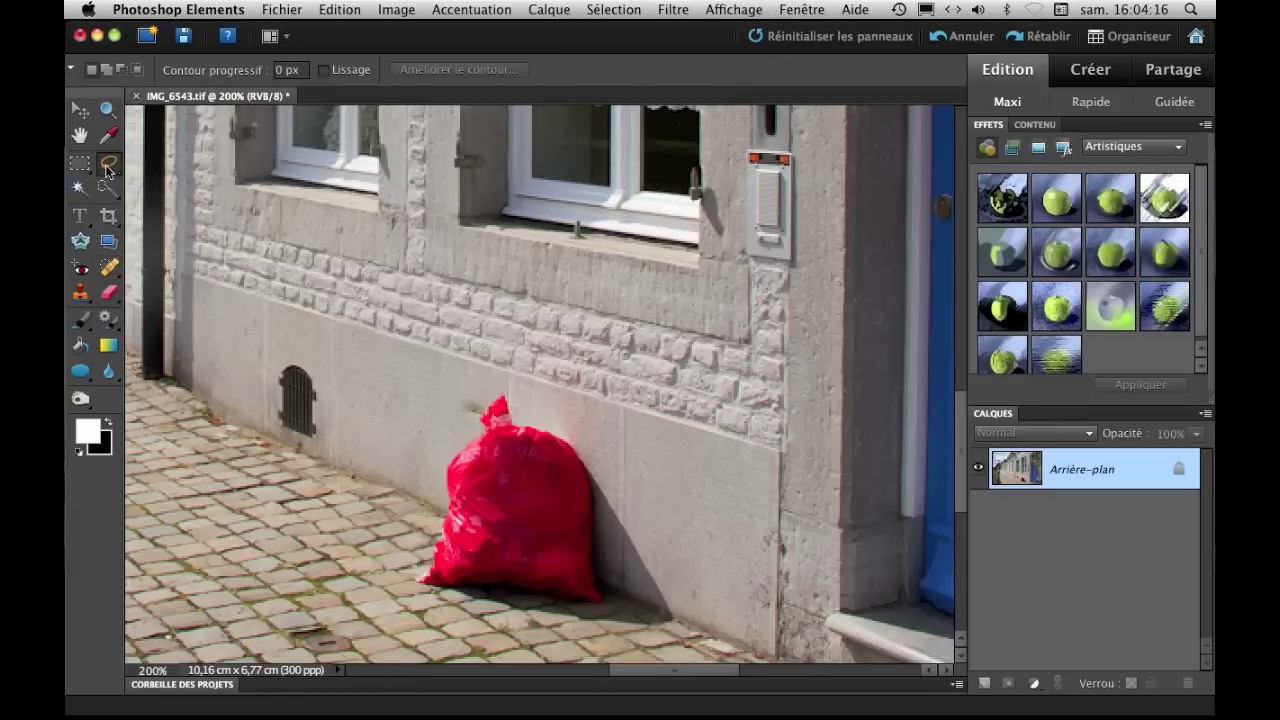
pyautogui.click(112, 170)
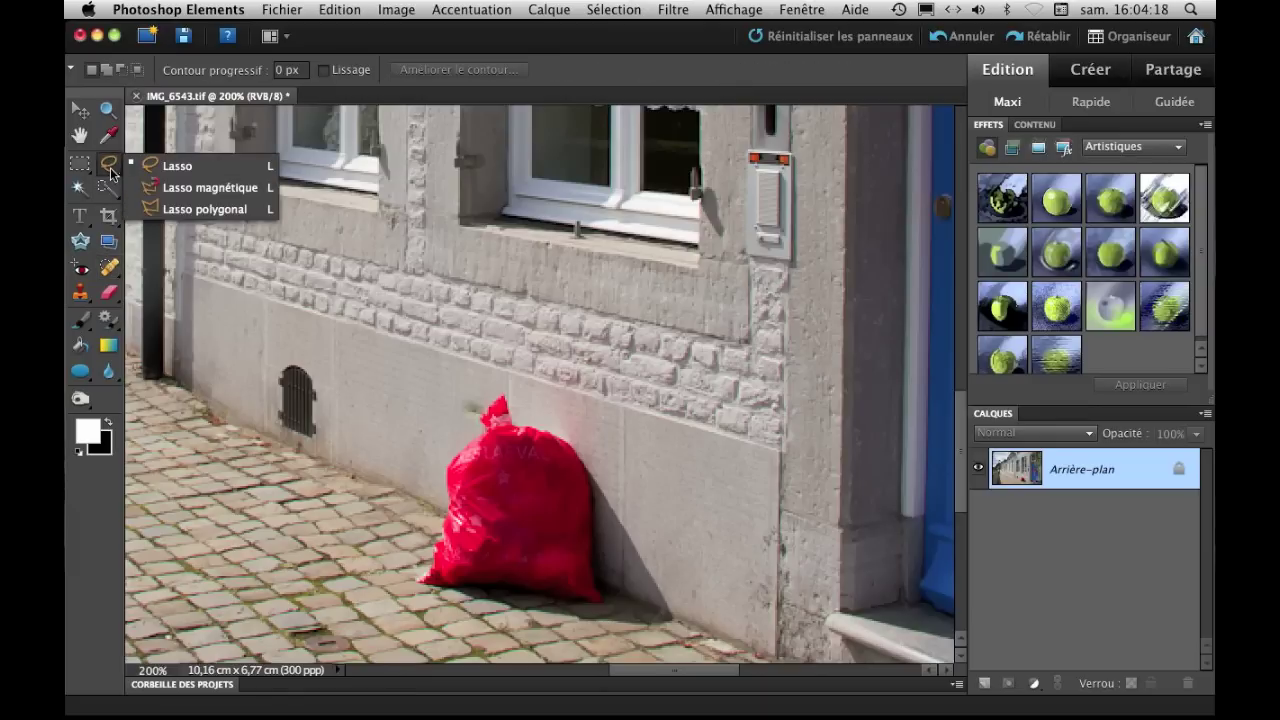
pyautogui.click(115, 172)
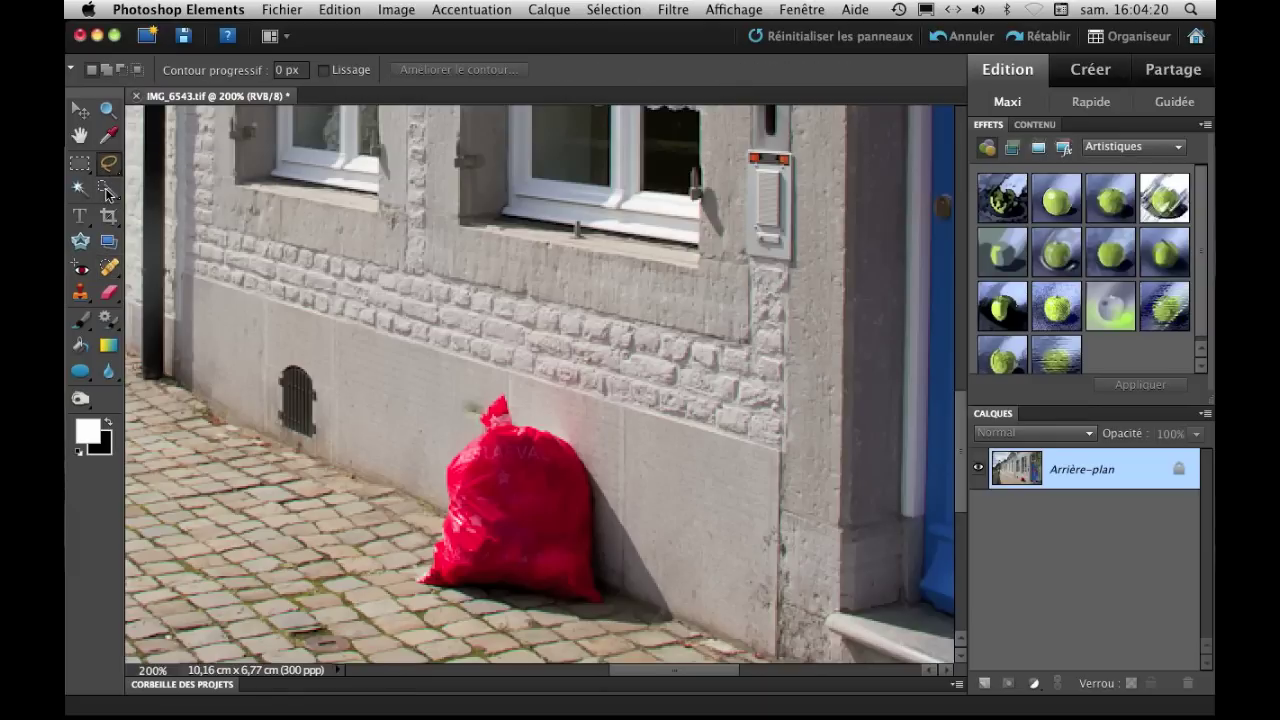
pyautogui.click(108, 190)
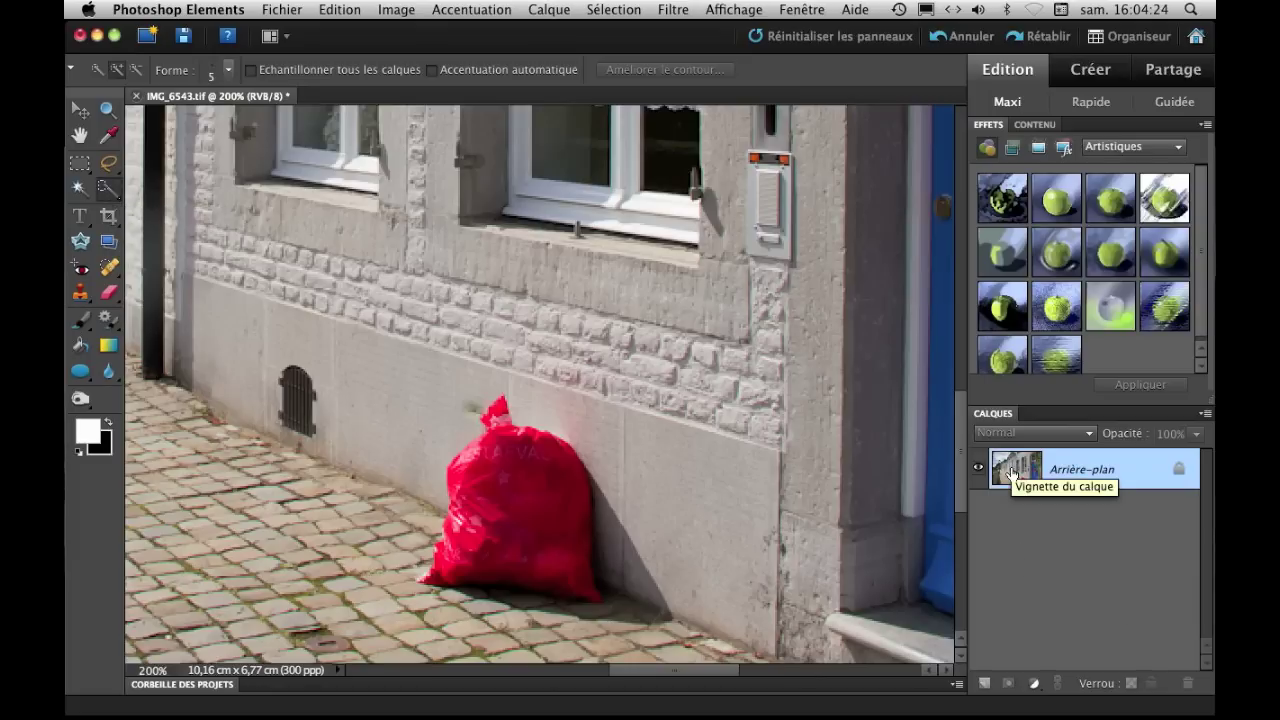
pyautogui.moveTo(1024, 468); pyautogui.dragTo(993, 683)
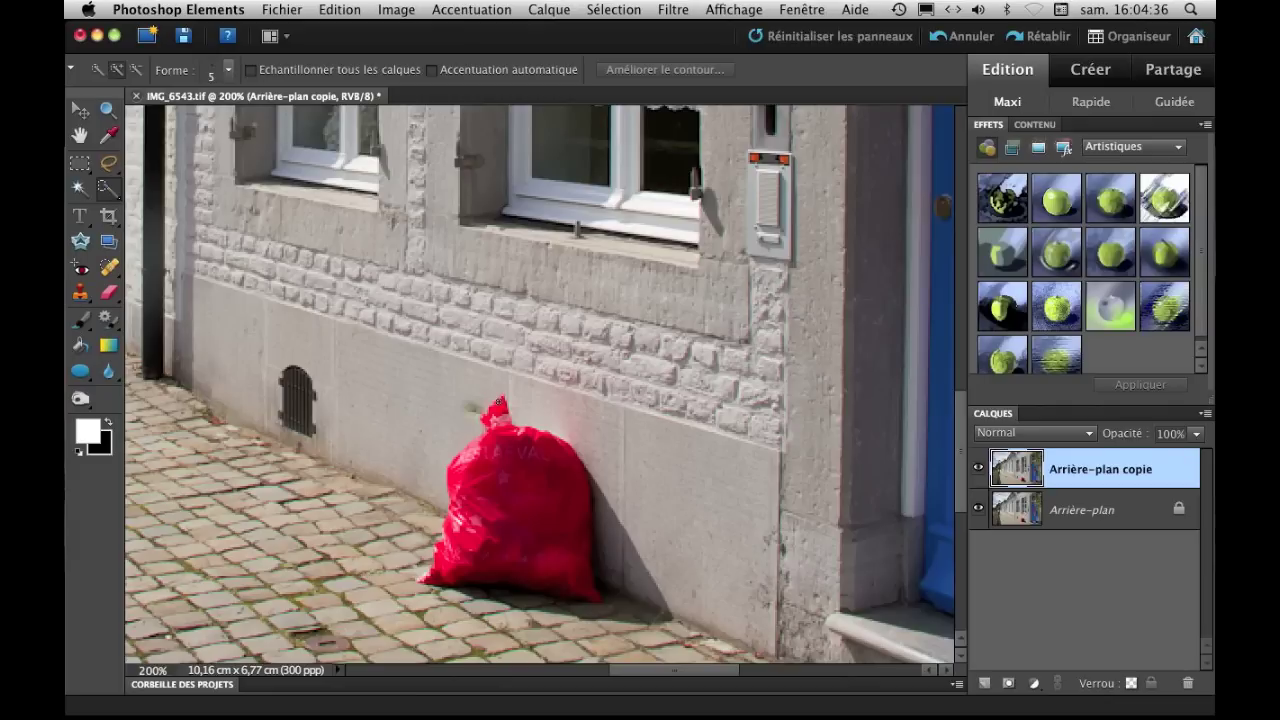
pyautogui.moveTo(502, 452); pyautogui.dragTo(510, 500)
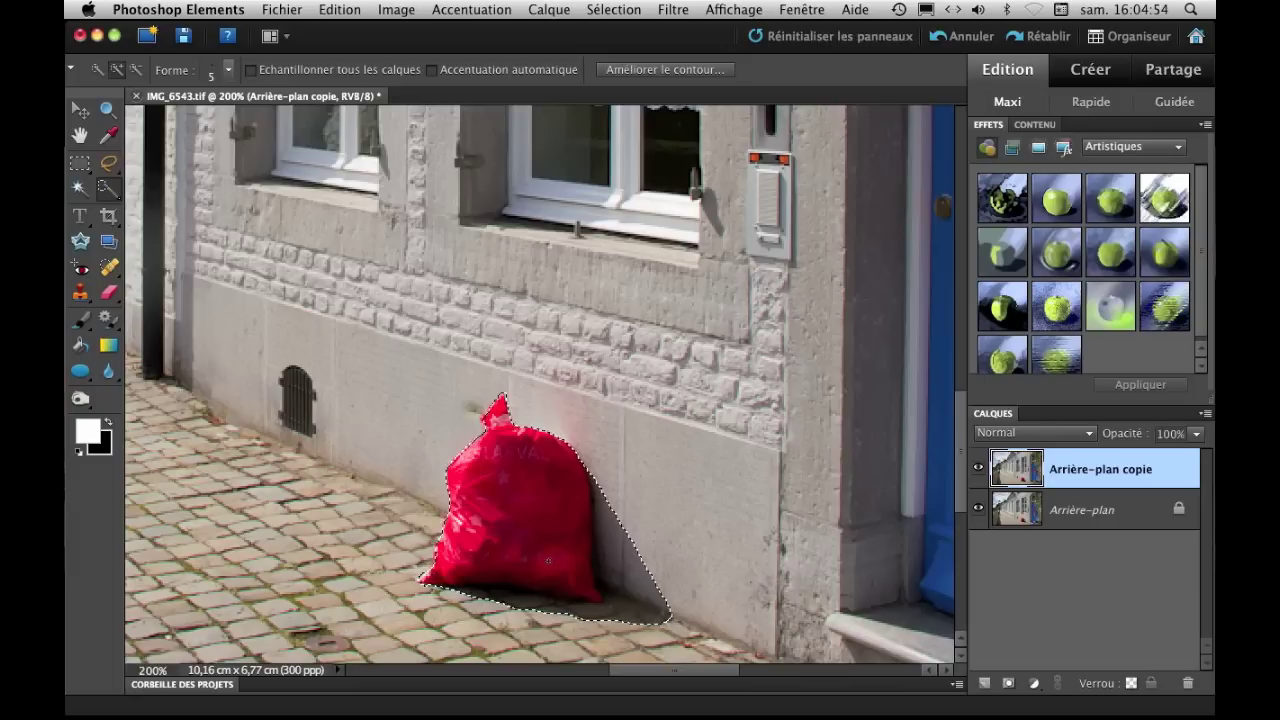
# Refine the bag selection's edge with a 3.3 px feather and +52% expansion
pyautogui.click(688, 70)
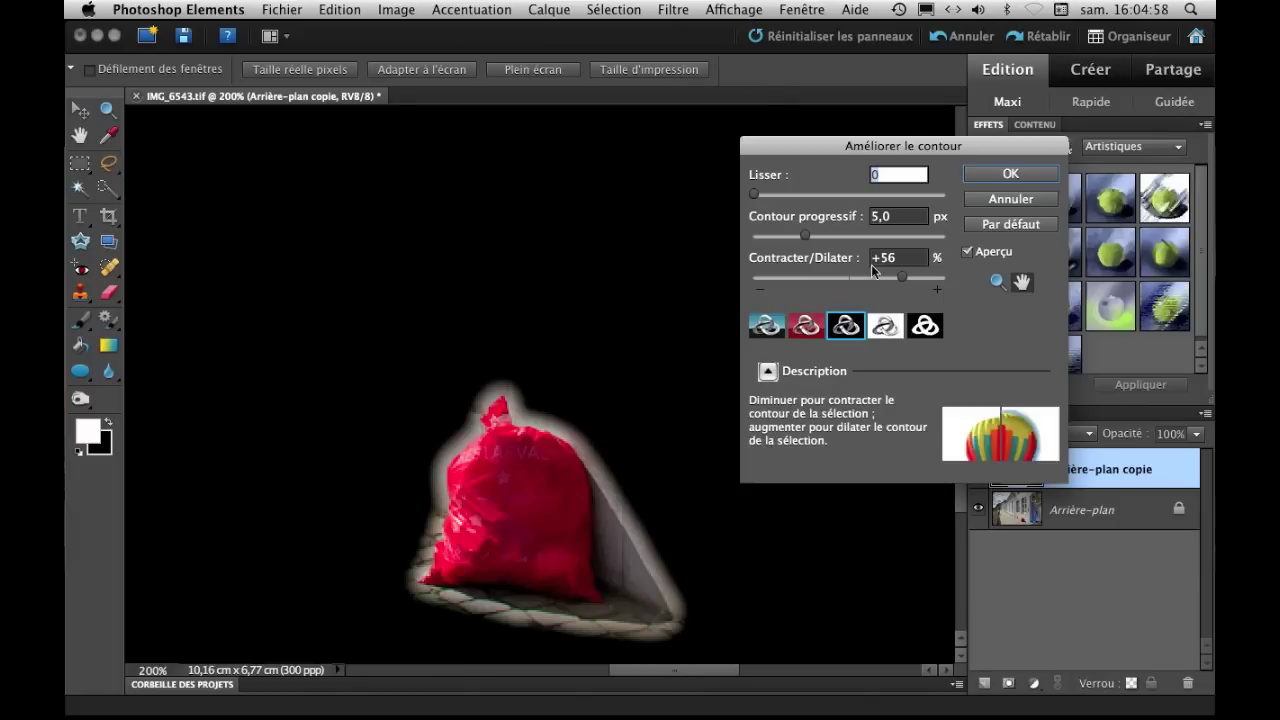
pyautogui.click(874, 335)
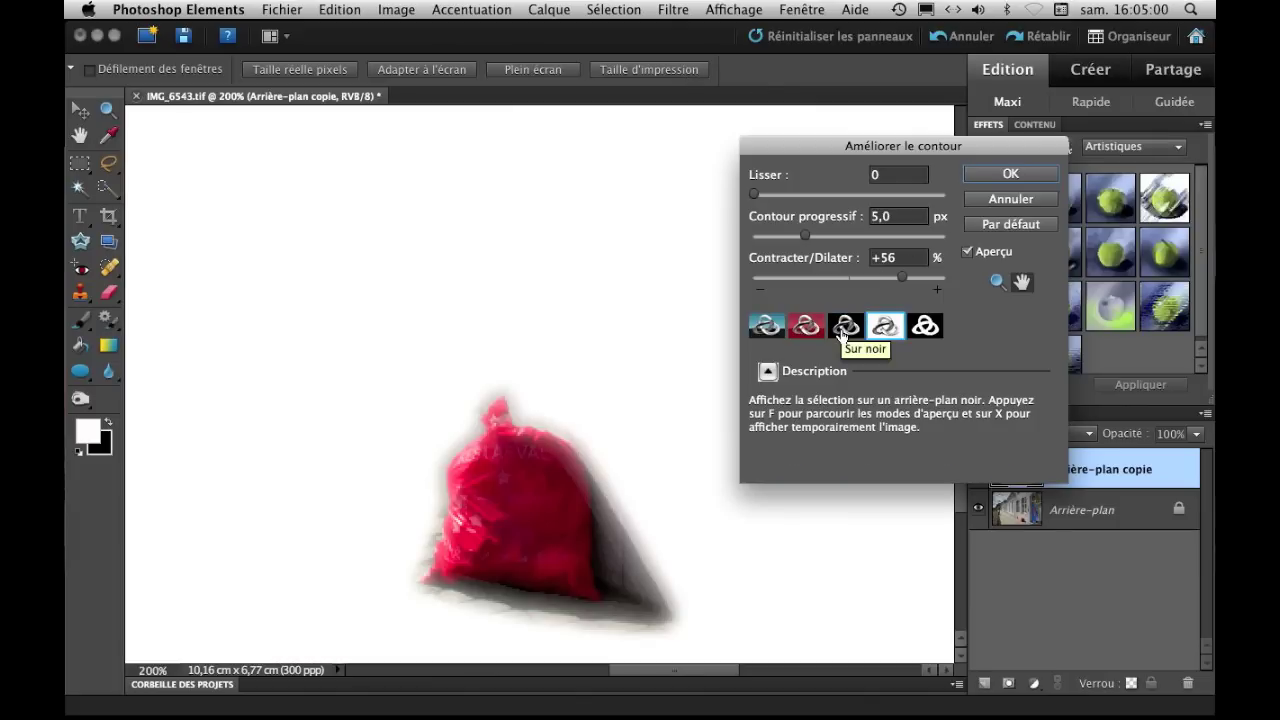
pyautogui.click(842, 335)
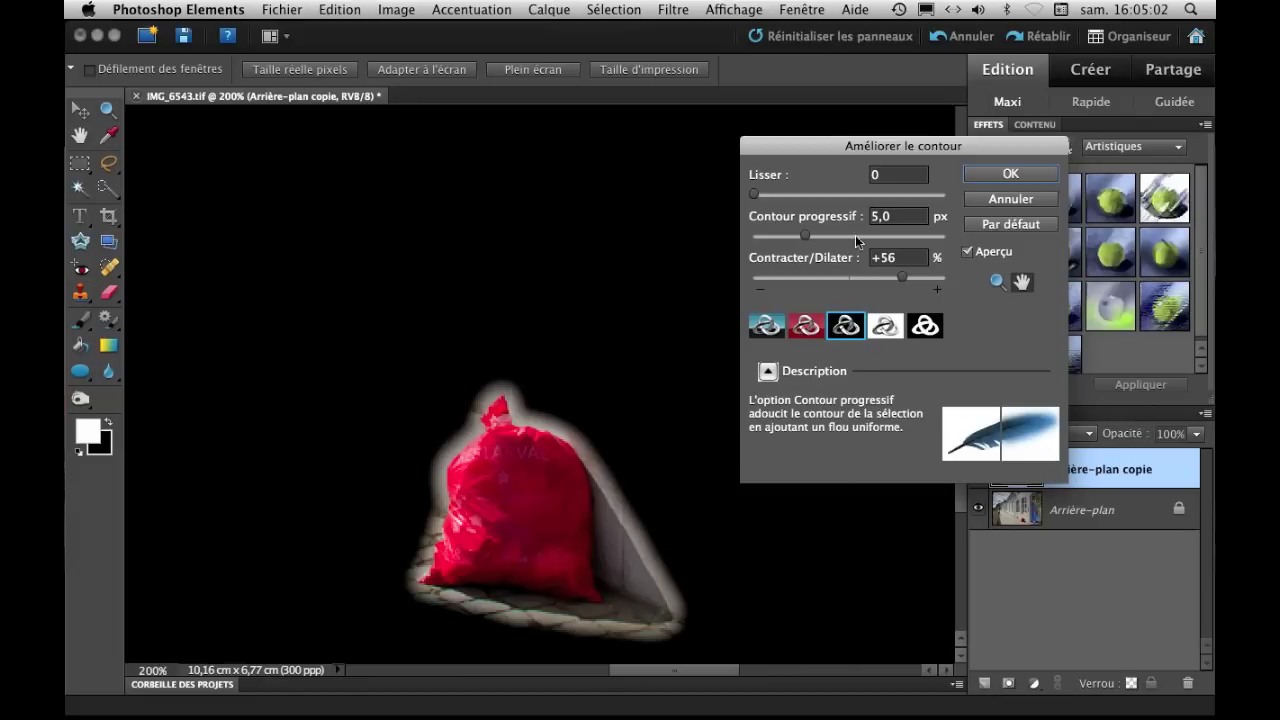
pyautogui.moveTo(804, 234); pyautogui.dragTo(754, 234)
pyautogui.moveTo(902, 277); pyautogui.dragTo(849, 277)
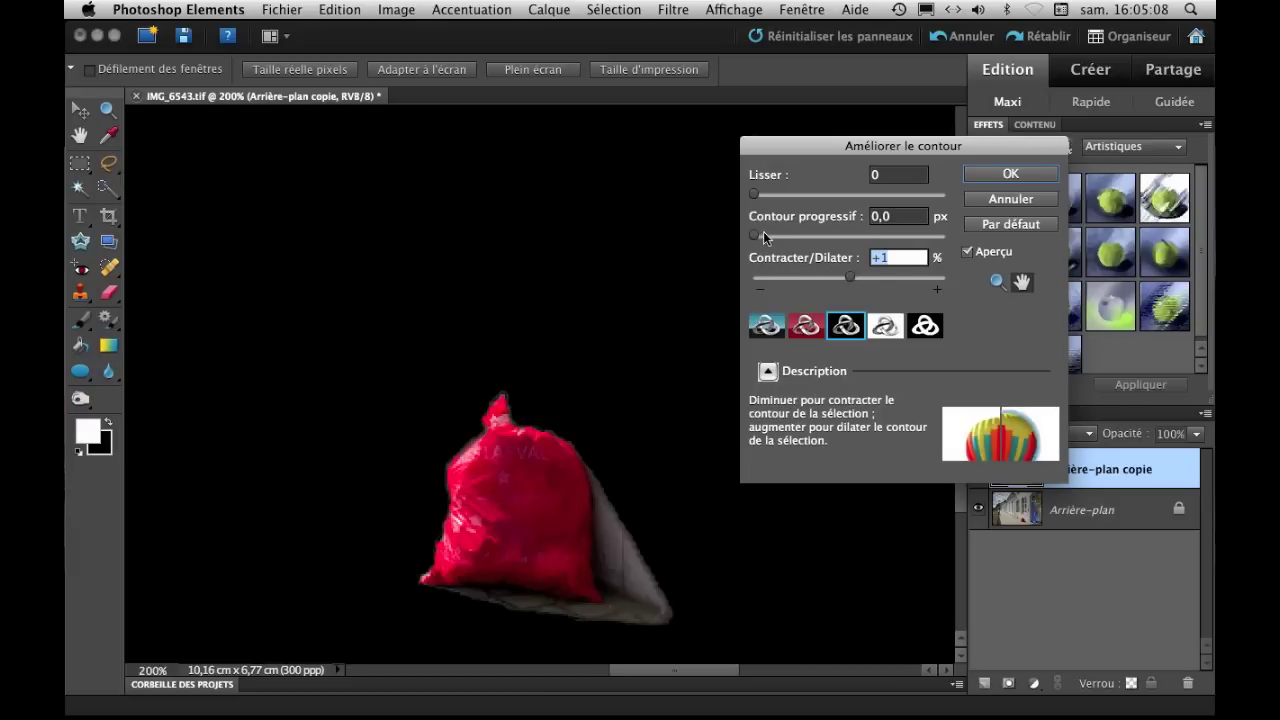
pyautogui.moveTo(763, 234); pyautogui.dragTo(781, 234)
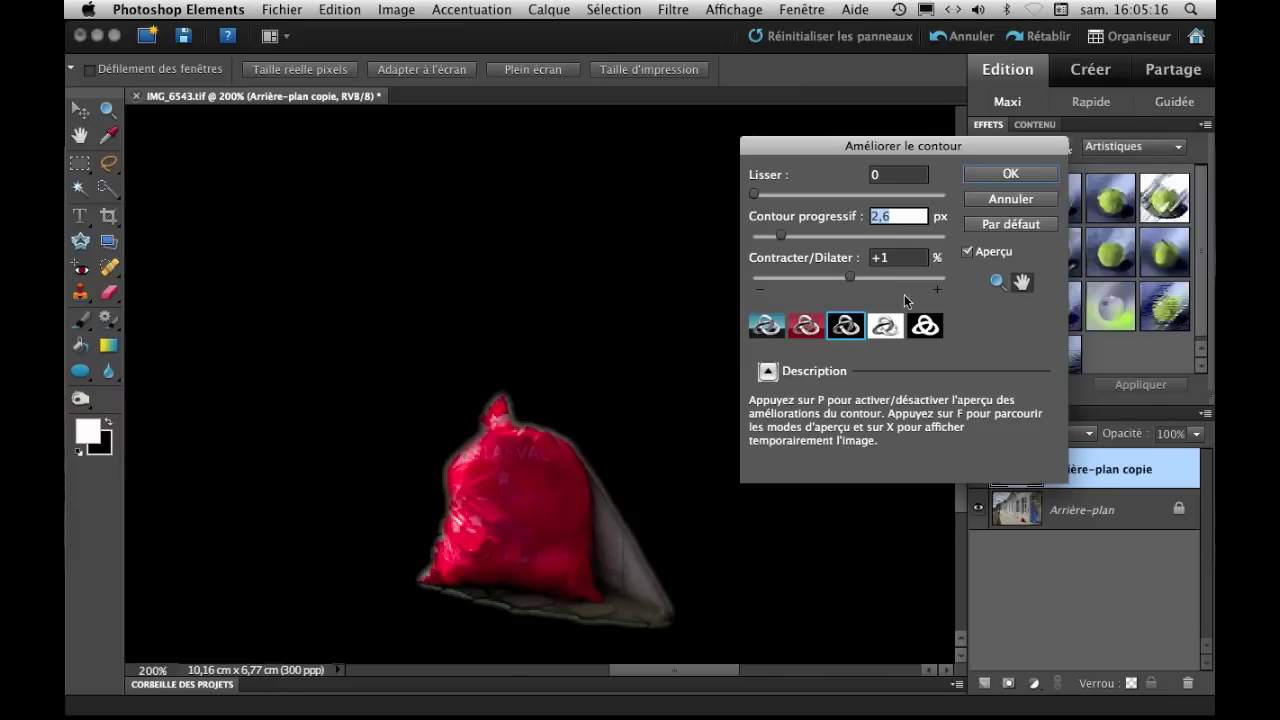
pyautogui.moveTo(851, 278); pyautogui.dragTo(889, 278)
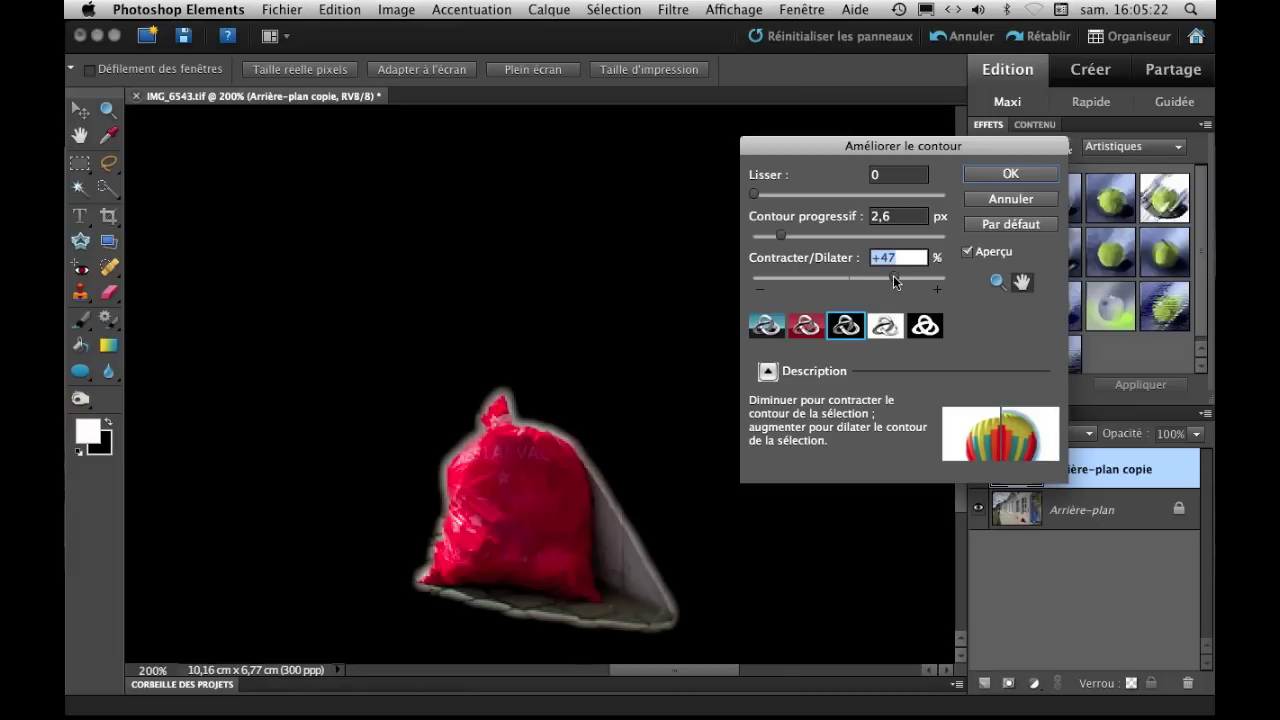
pyautogui.moveTo(896, 275); pyautogui.dragTo(898, 276)
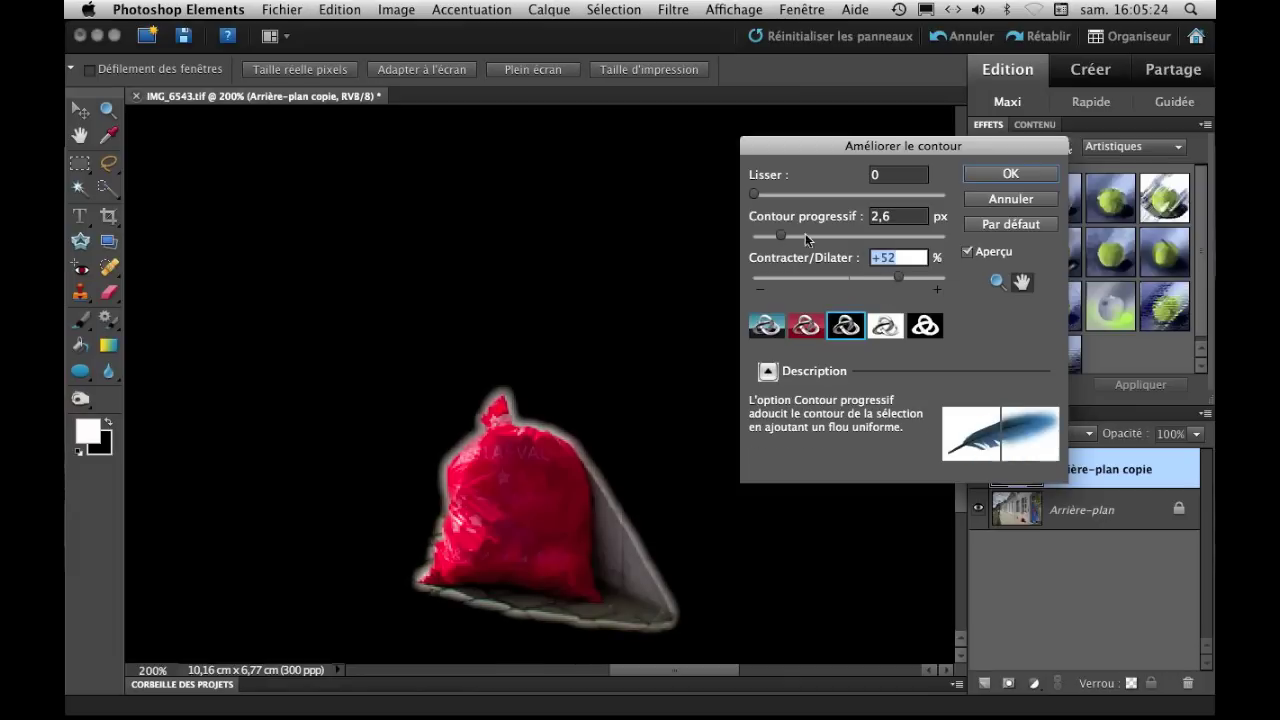
pyautogui.click(783, 237)
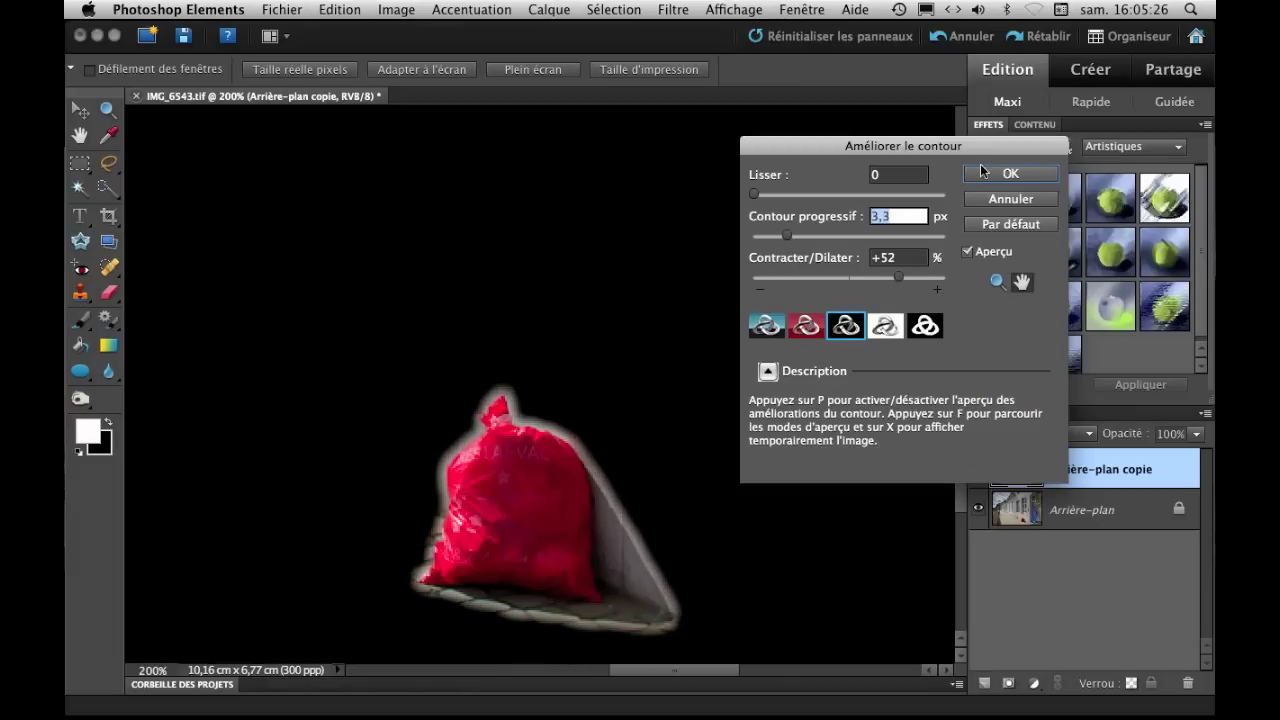
pyautogui.click(986, 175)
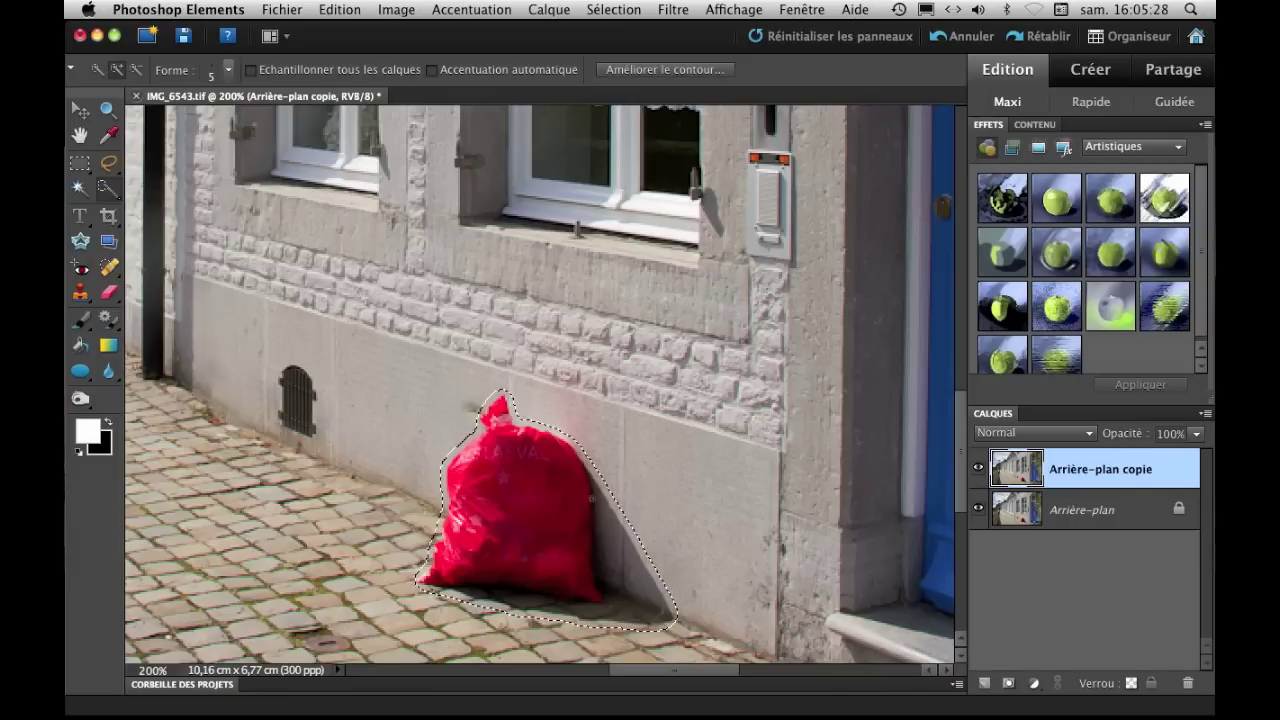
# Copy a rectangular patch of wall, vent and cobblestones and paste it as Calque 1
pyautogui.click(80, 166)
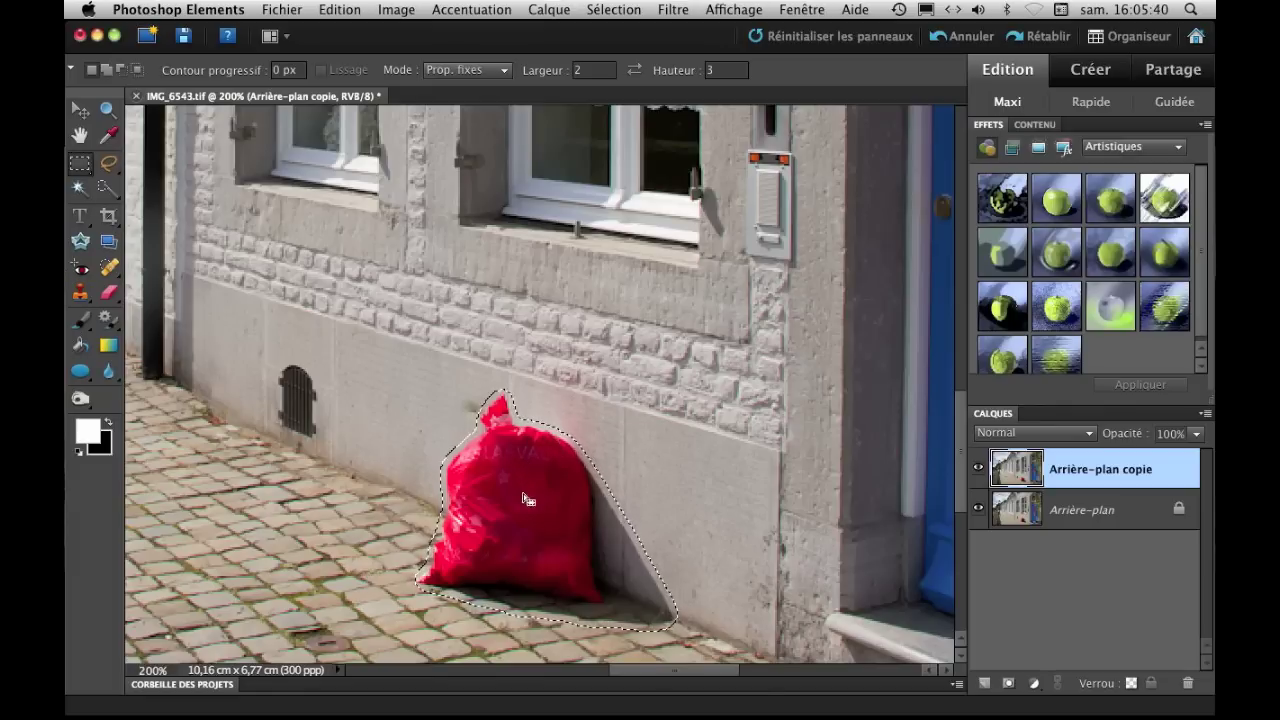
pyautogui.moveTo(549, 519); pyautogui.dragTo(311, 418)
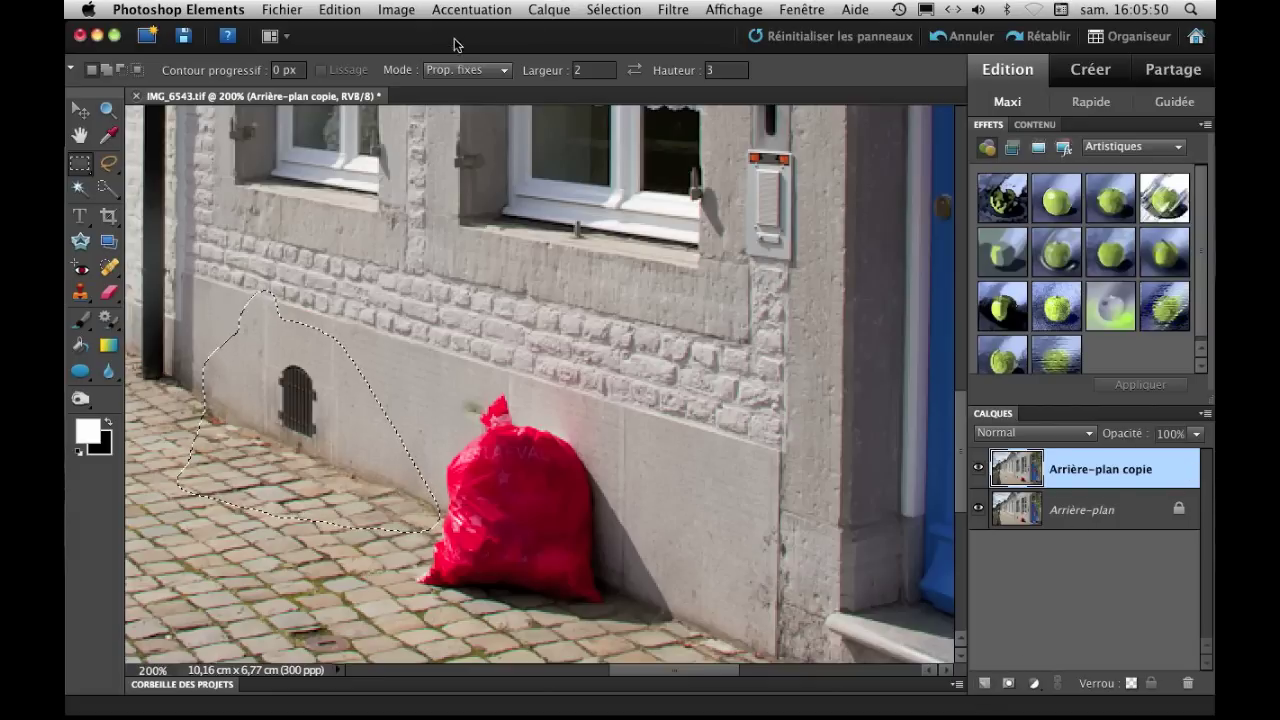
pyautogui.click(340, 9)
pyautogui.click(372, 110)
pyautogui.click(340, 9)
pyautogui.click(368, 144)
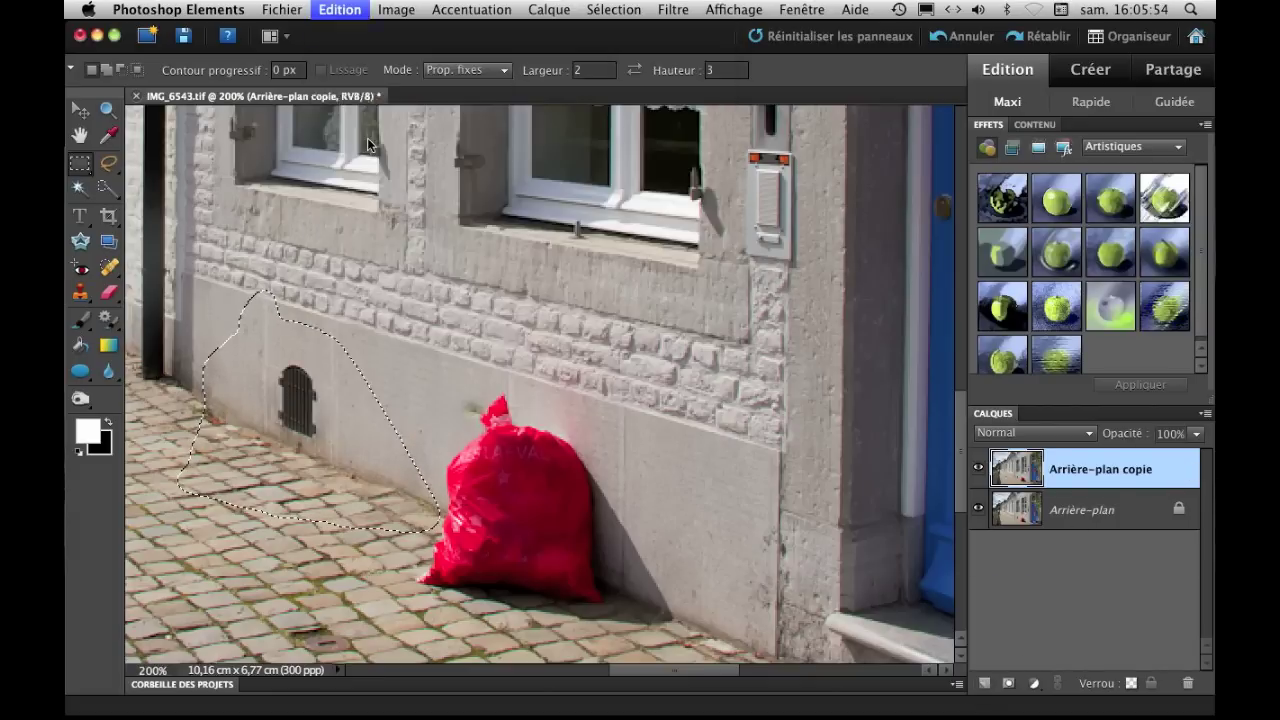
# Toggle the background layers' visibility to check the pasted patch on its own
pyautogui.click(979, 510)
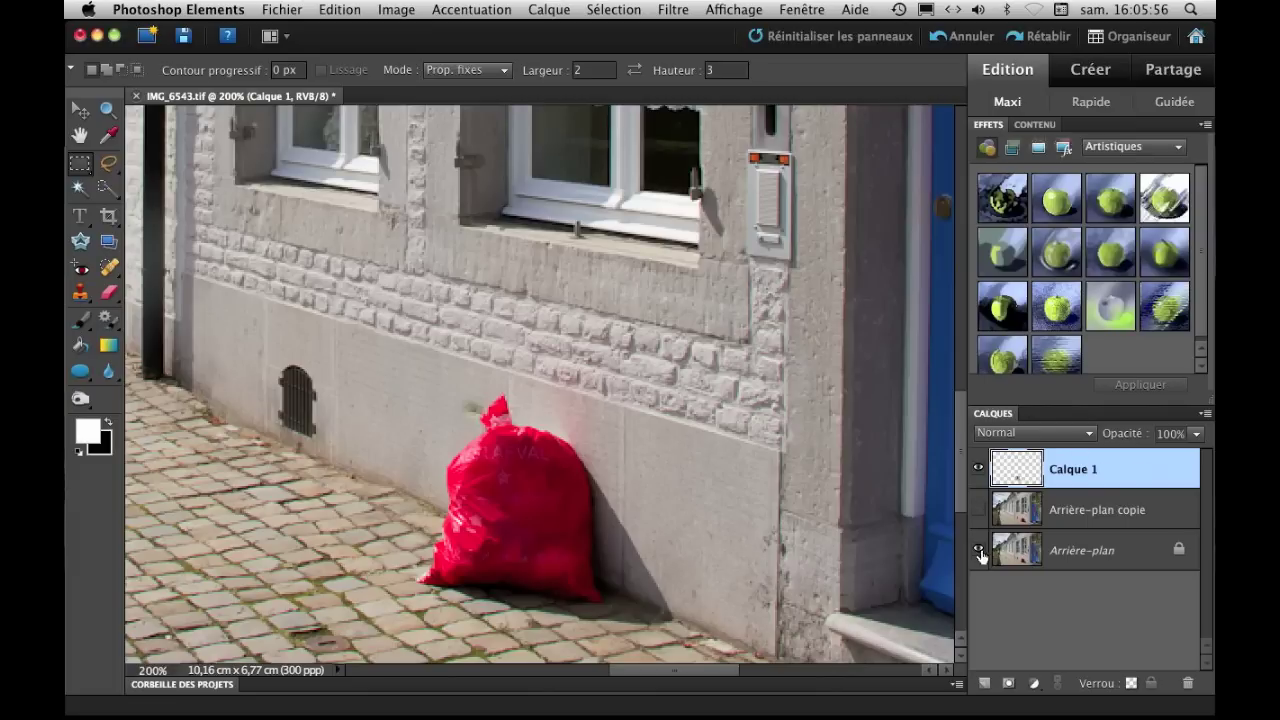
pyautogui.click(979, 550)
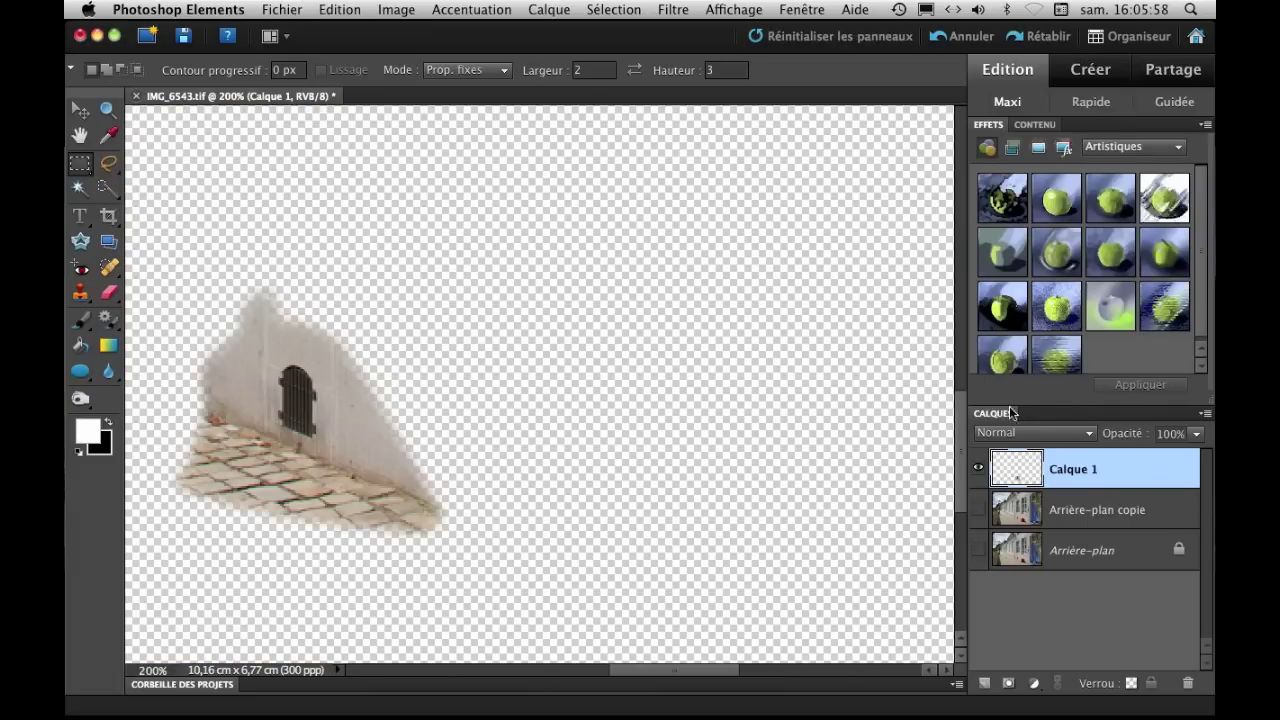
pyautogui.click(979, 510)
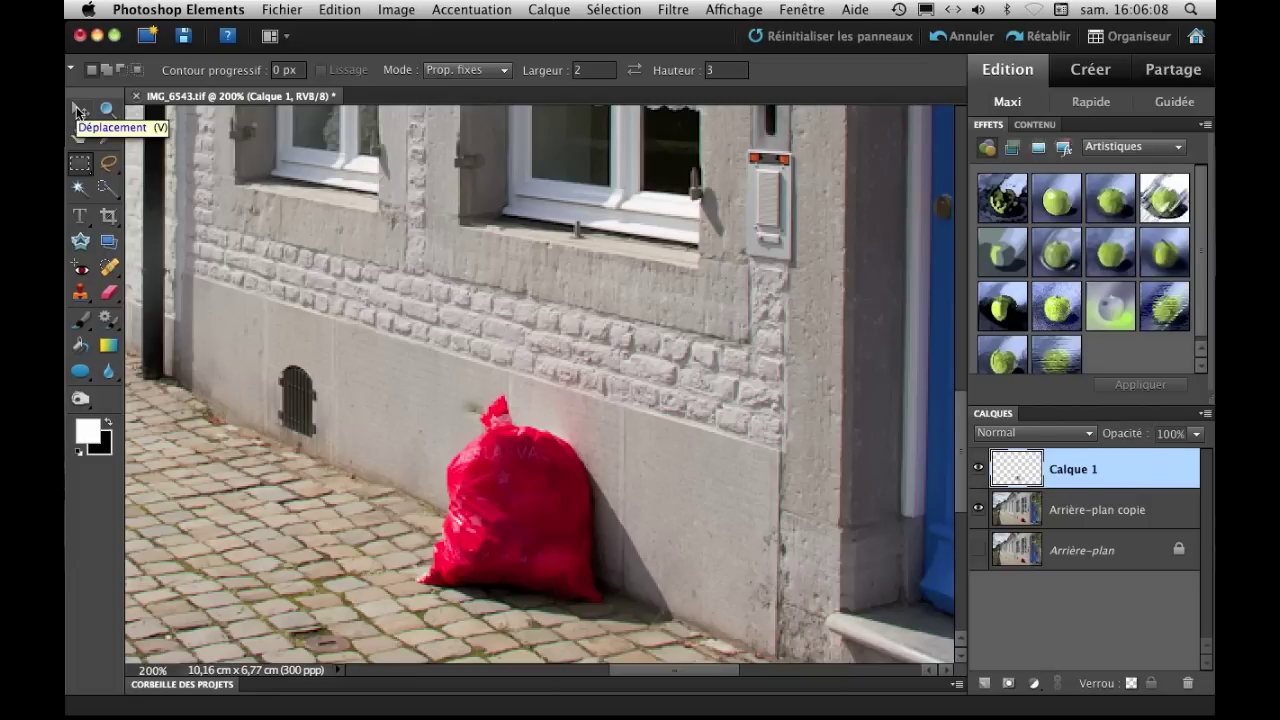
# Move the Calque 1 patch over the red bag and toggle it to compare
pyautogui.click(80, 111)
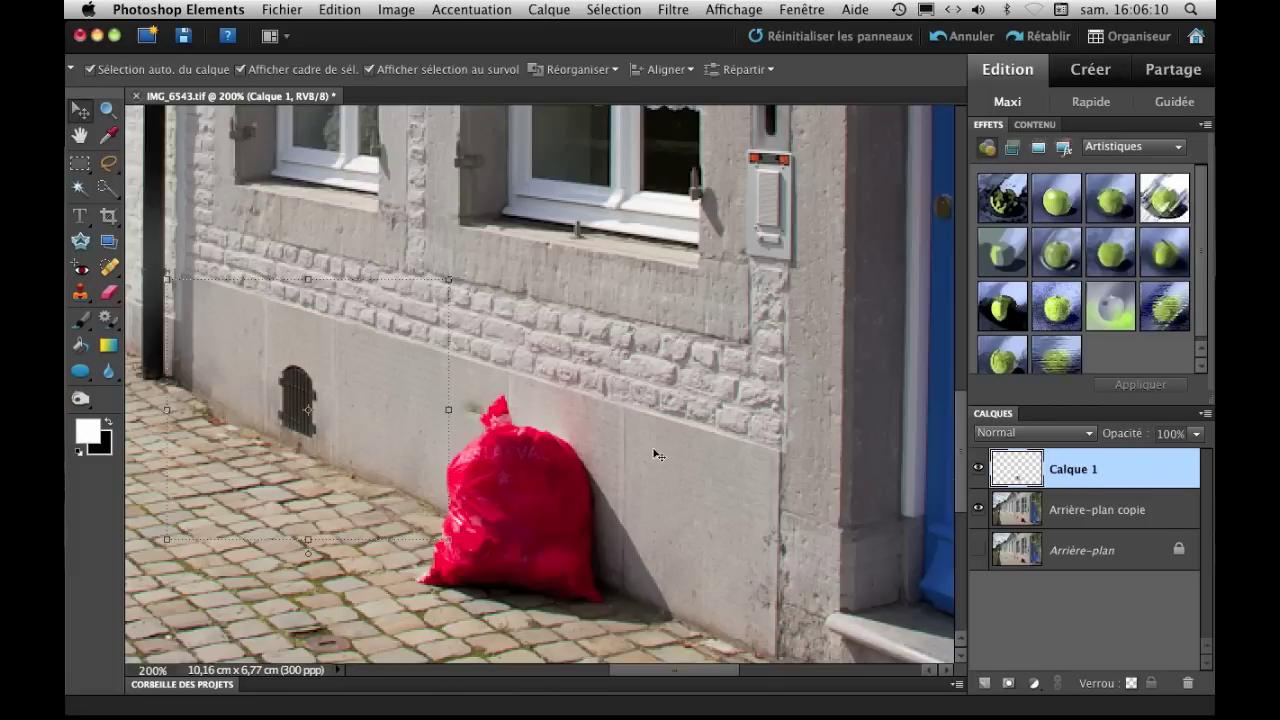
pyautogui.moveTo(300, 393); pyautogui.dragTo(535, 489)
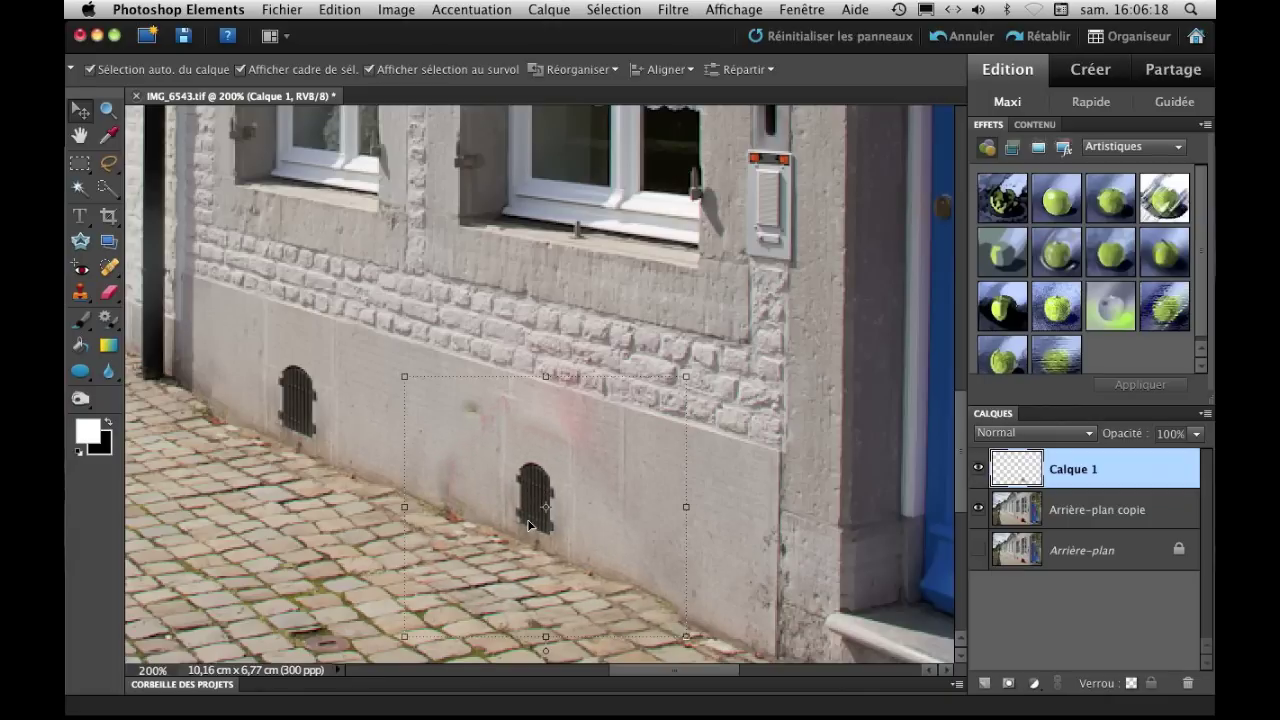
pyautogui.moveTo(514, 445); pyautogui.dragTo(518, 452)
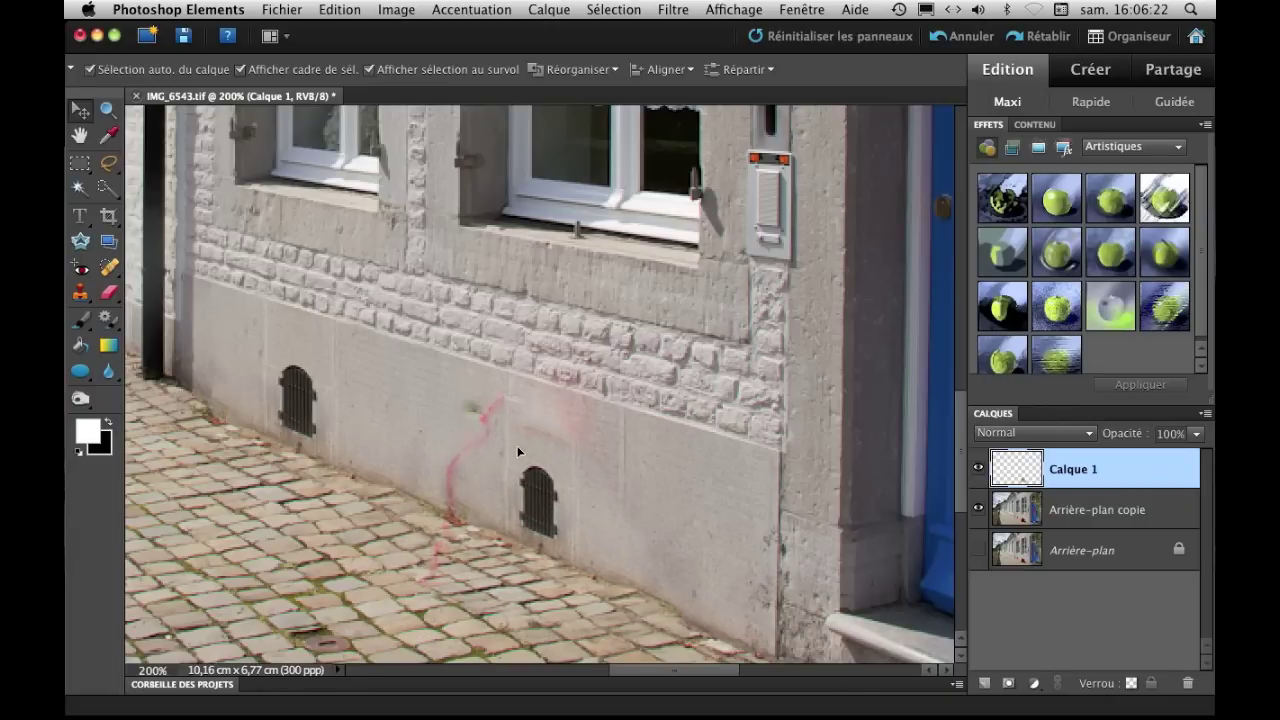
pyautogui.click(978, 467)
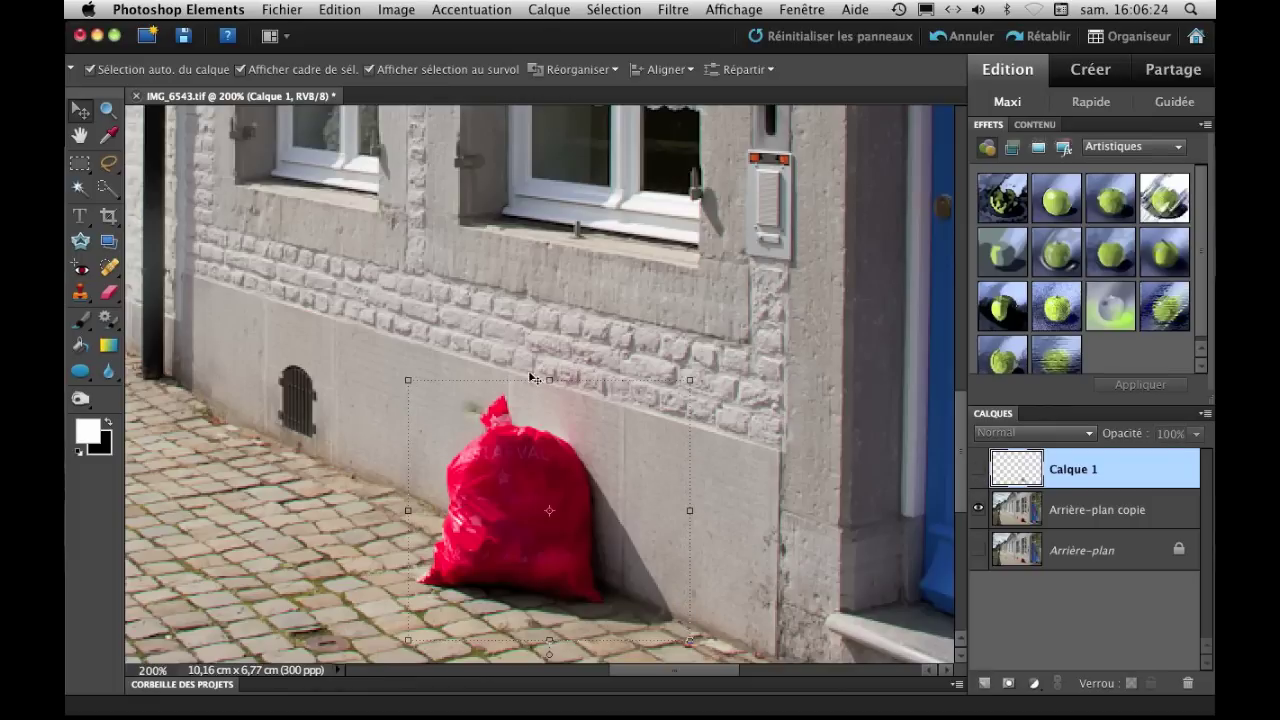
pyautogui.click(722, 470)
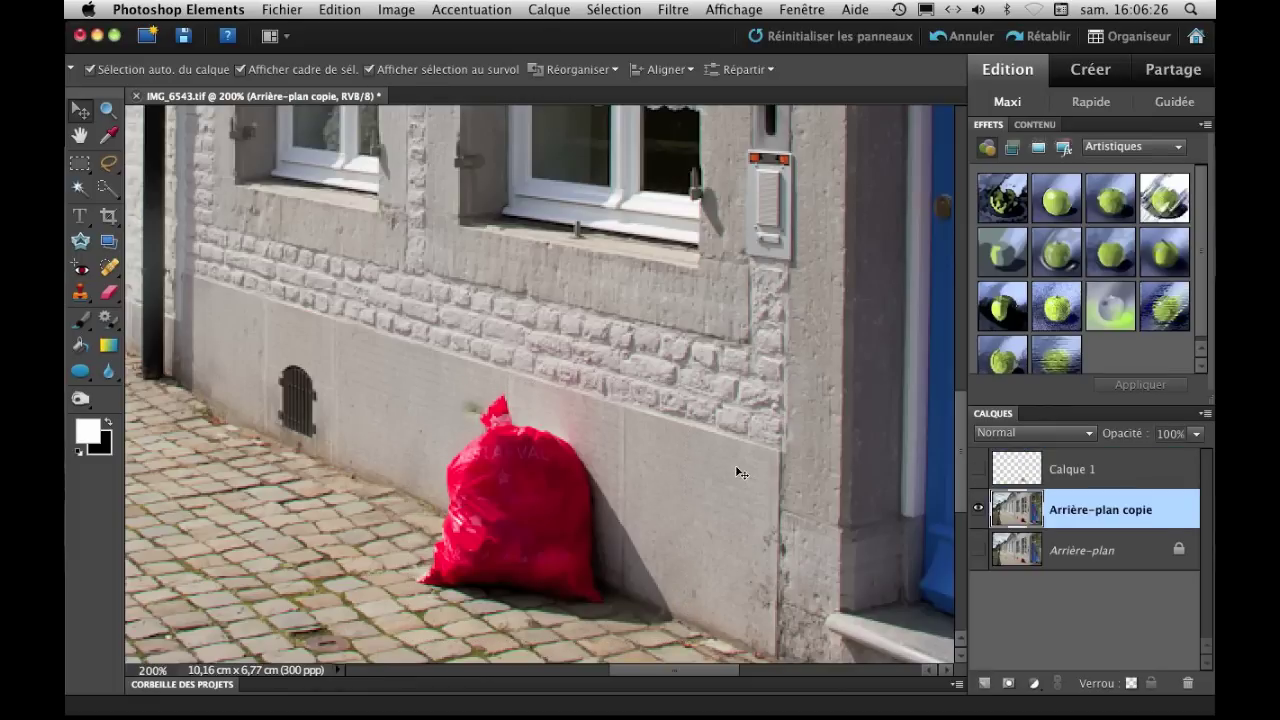
pyautogui.click(979, 468)
# Fine-tune the patch's position over the bag and reselect Calque 1
pyautogui.moveTo(543, 470); pyautogui.dragTo(532, 467)
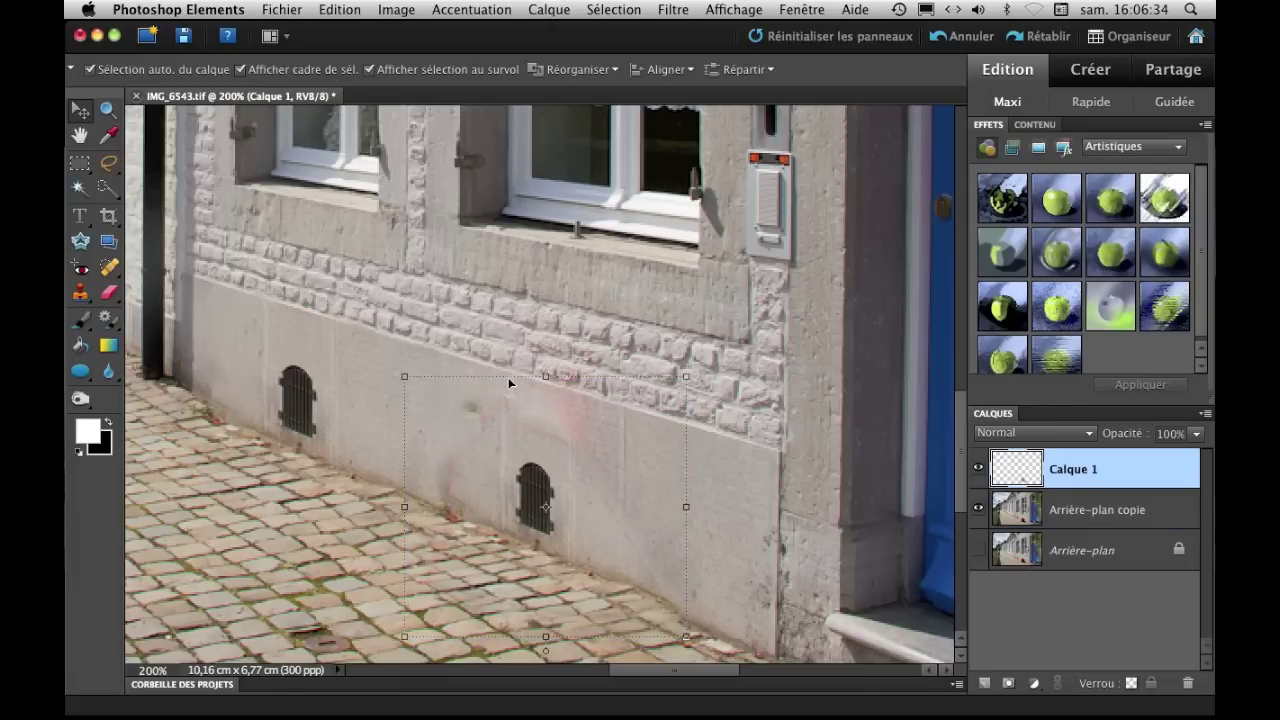
pyautogui.moveTo(533, 467); pyautogui.dragTo(534, 467)
pyautogui.moveTo(534, 467); pyautogui.dragTo(535, 470)
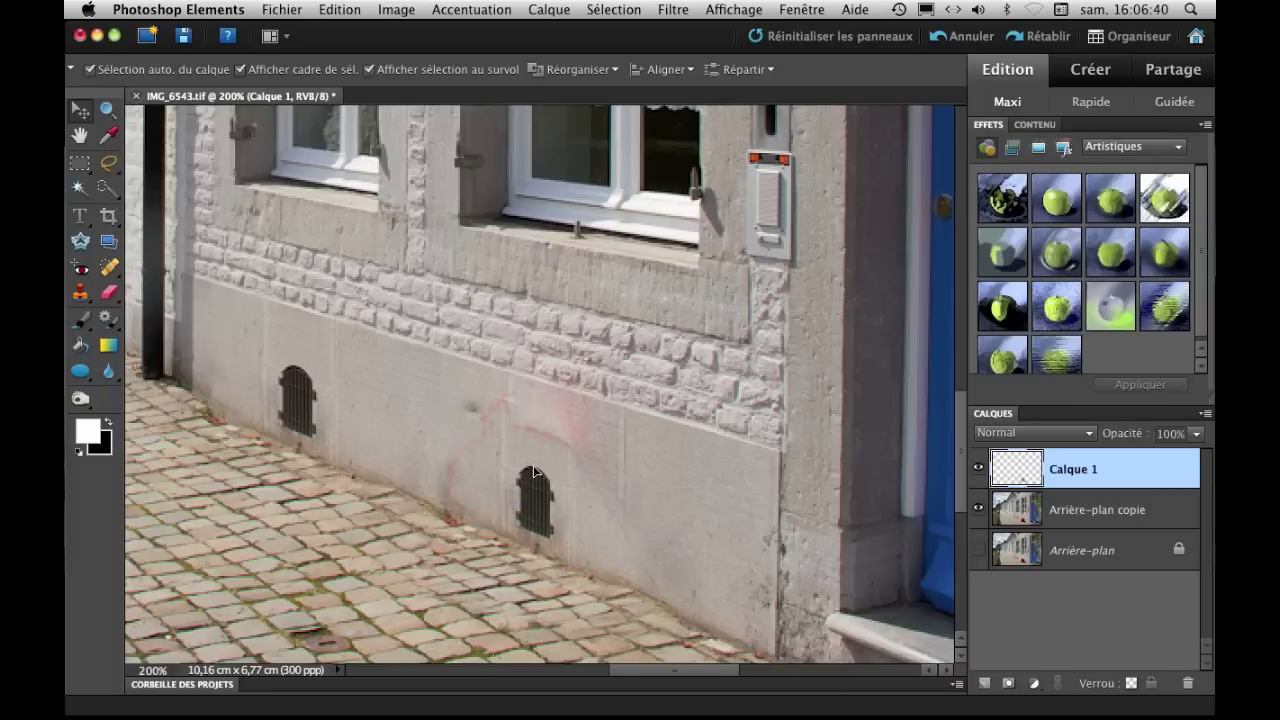
pyautogui.moveTo(535, 470); pyautogui.dragTo(535, 471)
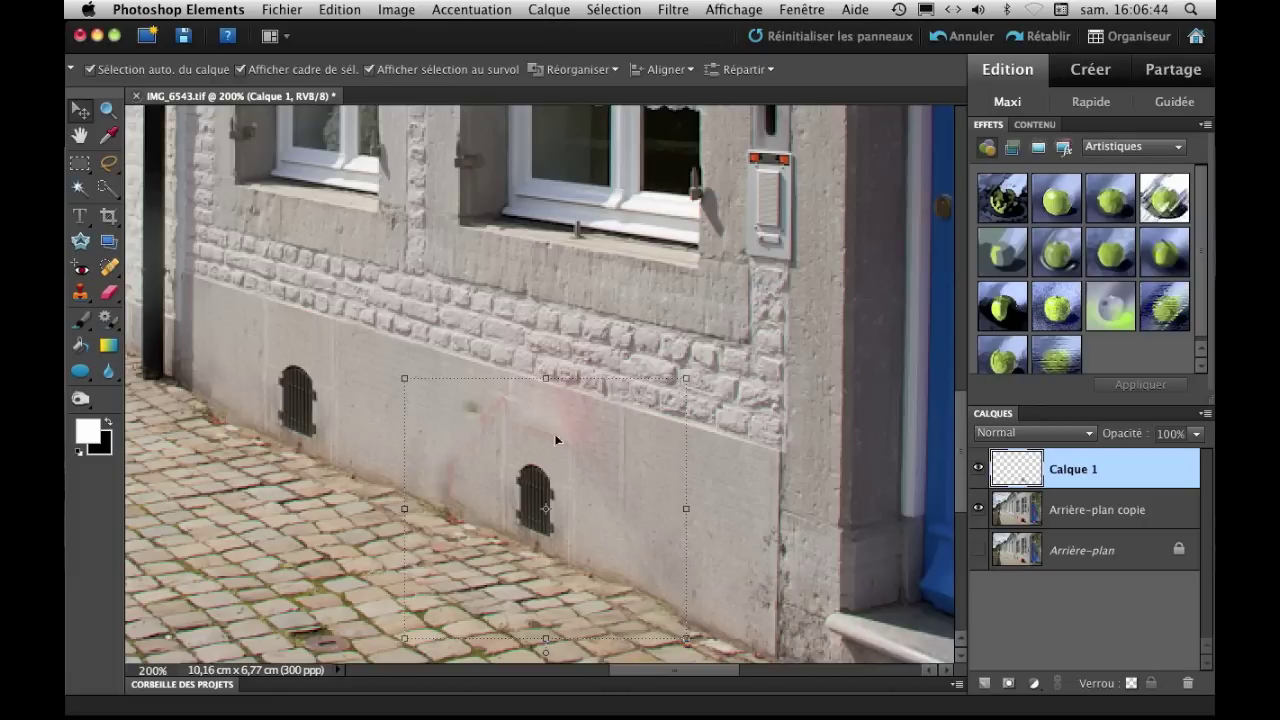
pyautogui.click(728, 488)
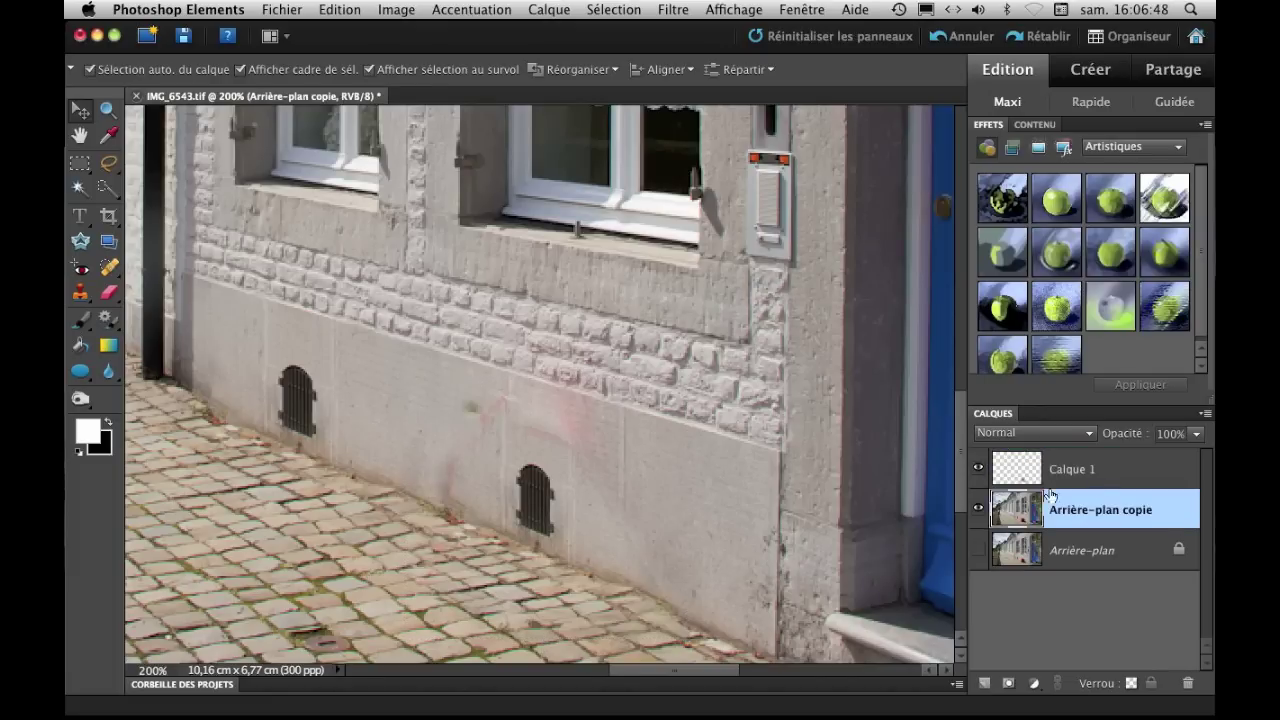
pyautogui.click(1100, 478)
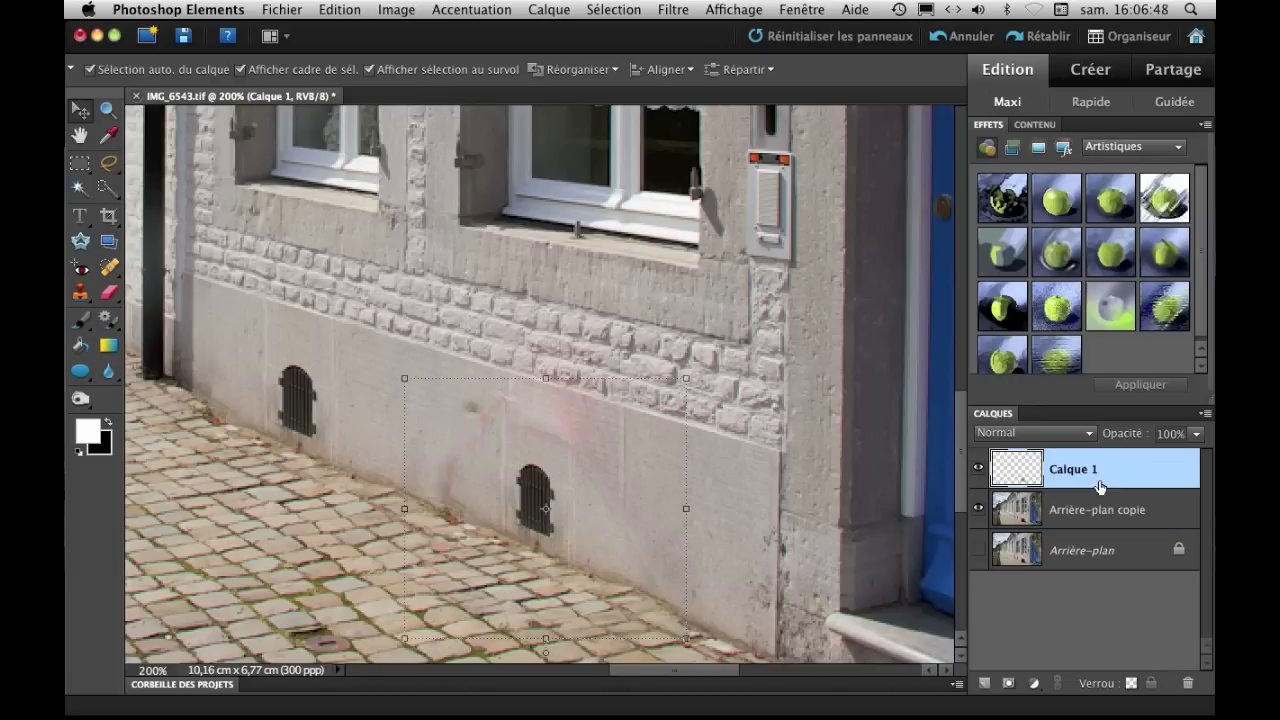
# Clone-stamp clean wall texture over the red streaks along the patch edge
pyautogui.click(81, 294)
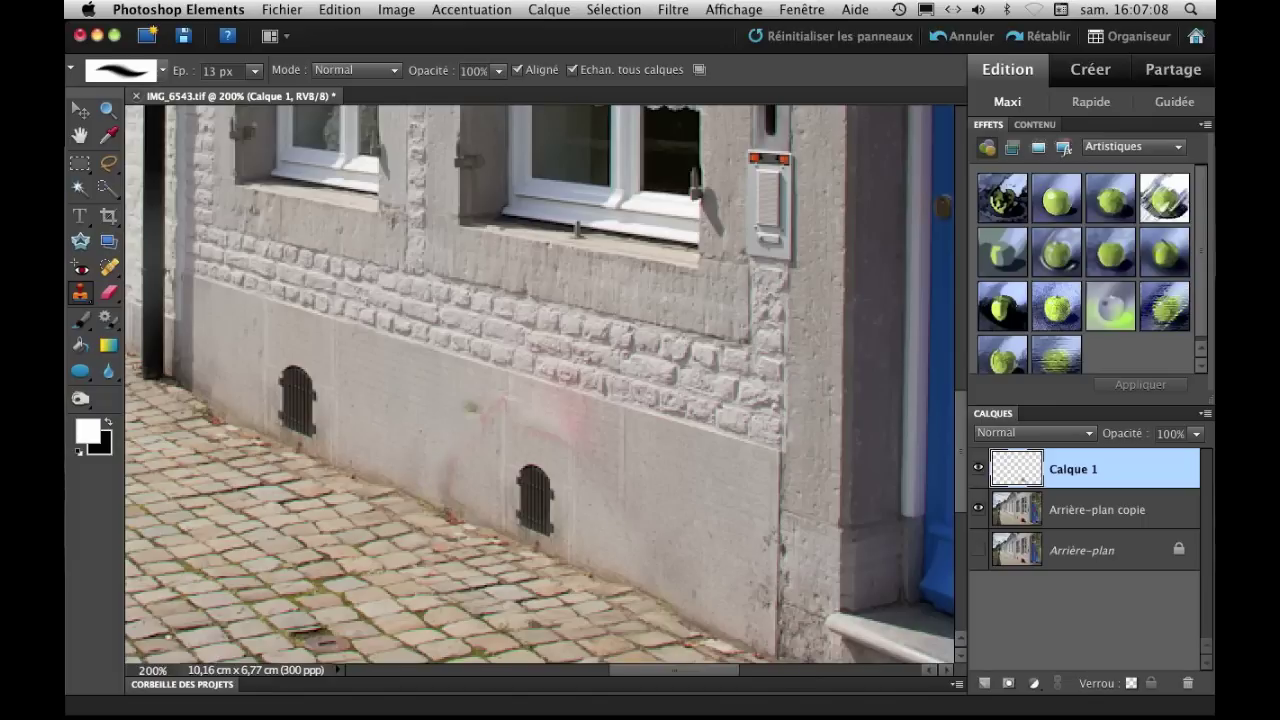
pyautogui.moveTo(482, 426); pyautogui.dragTo(447, 441)
pyautogui.moveTo(476, 435)
pyautogui.mouseDown()
pyautogui.moveTo(446, 466)
pyautogui.moveTo(406, 474)
pyautogui.moveTo(437, 481)
pyautogui.mouseUp()
pyautogui.click(428, 484)
pyautogui.keyDown('alt'); pyautogui.click(441, 447); pyautogui.keyUp('alt')
pyautogui.moveTo(440, 478); pyautogui.dragTo(459, 476)
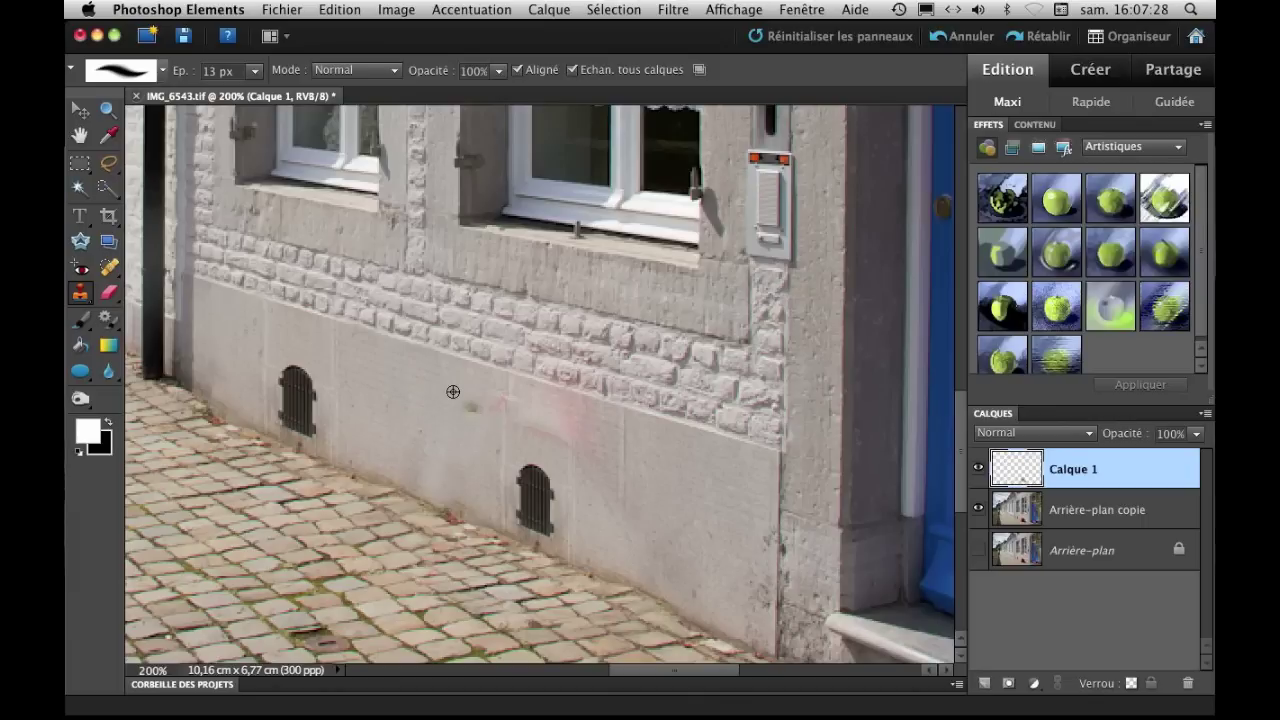
# Clone wall over the red marks, first with a 9 px brush, then 17 px
pyautogui.rightClick(405, 387)
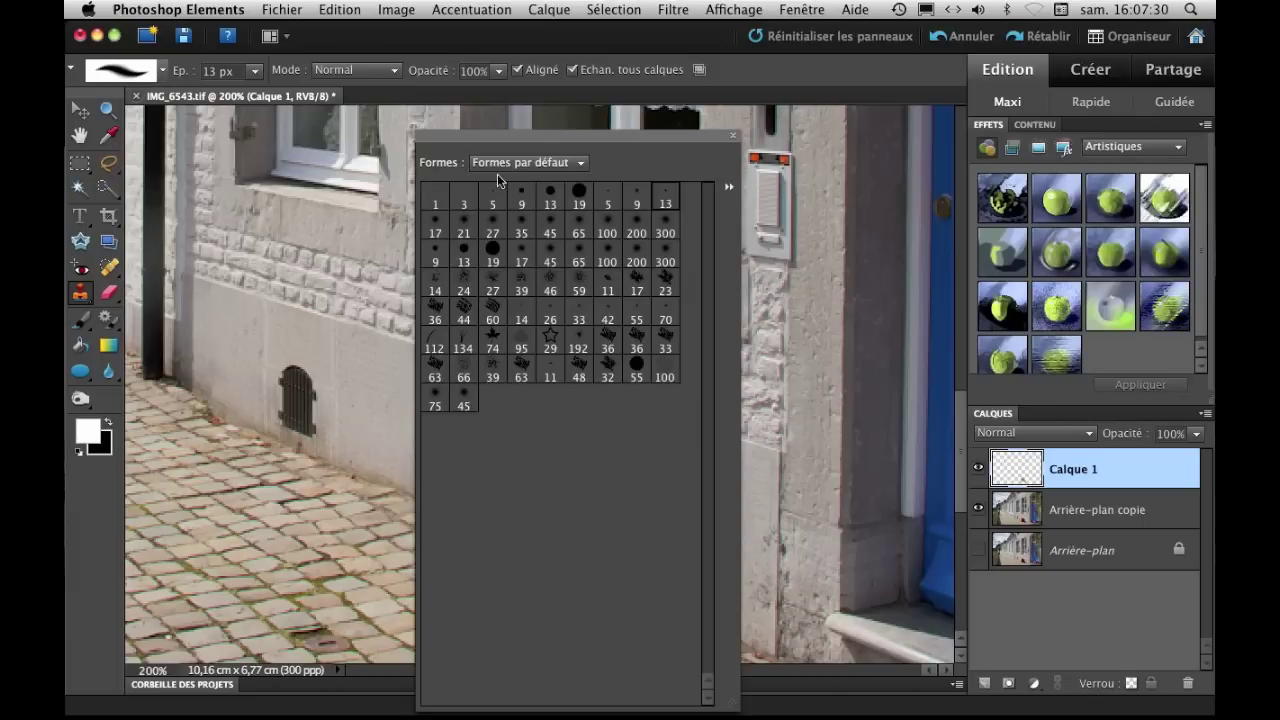
pyautogui.click(637, 193)
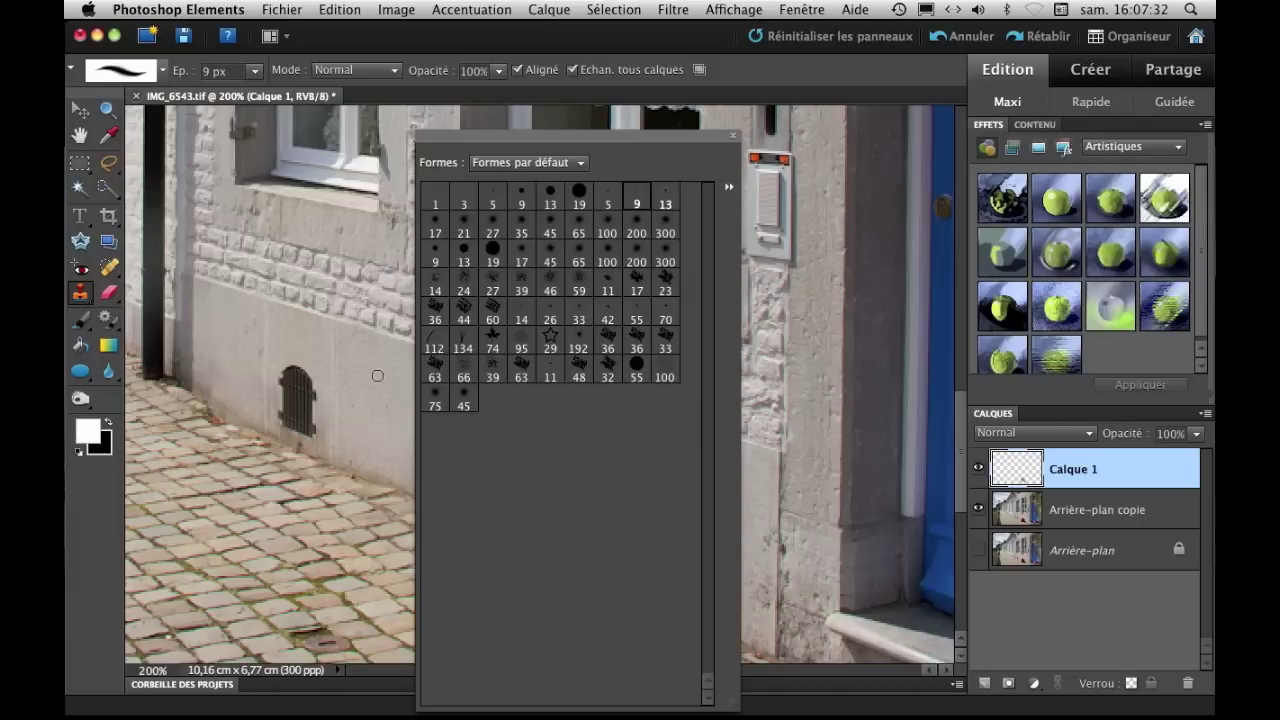
pyautogui.click(377, 375)
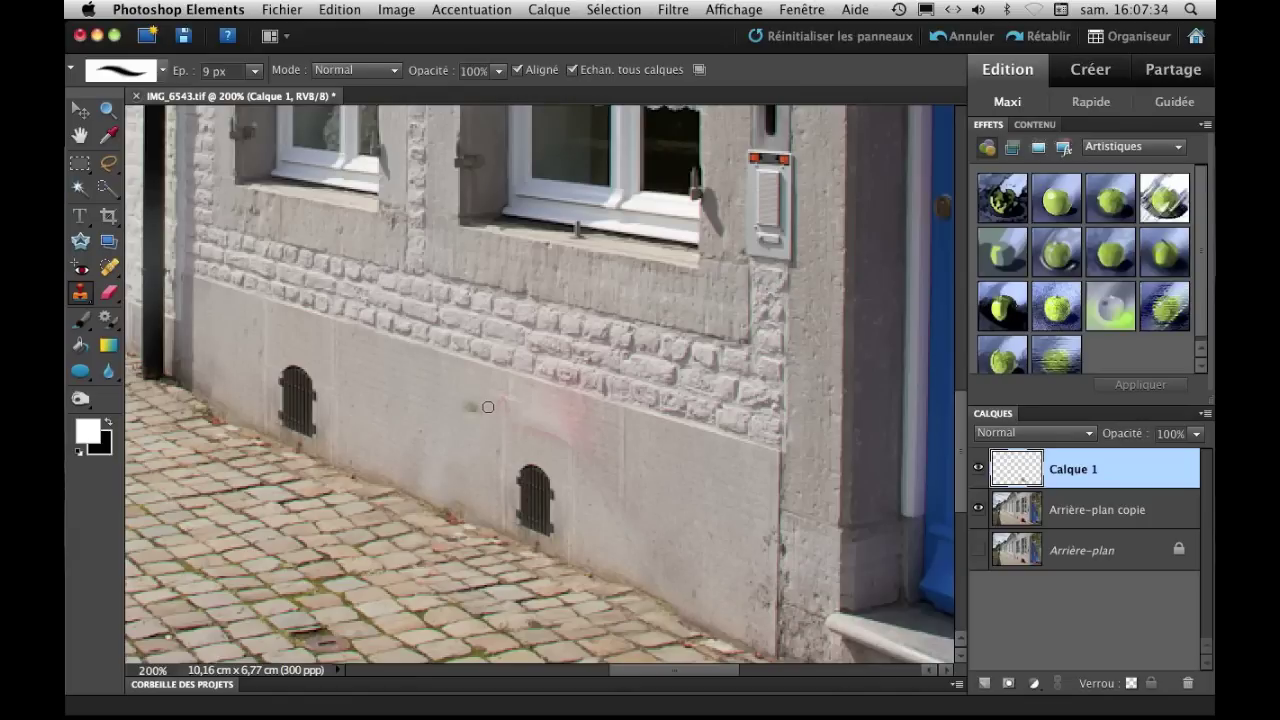
pyautogui.moveTo(494, 399); pyautogui.dragTo(501, 430)
pyautogui.rightClick(524, 422)
pyautogui.click(557, 228)
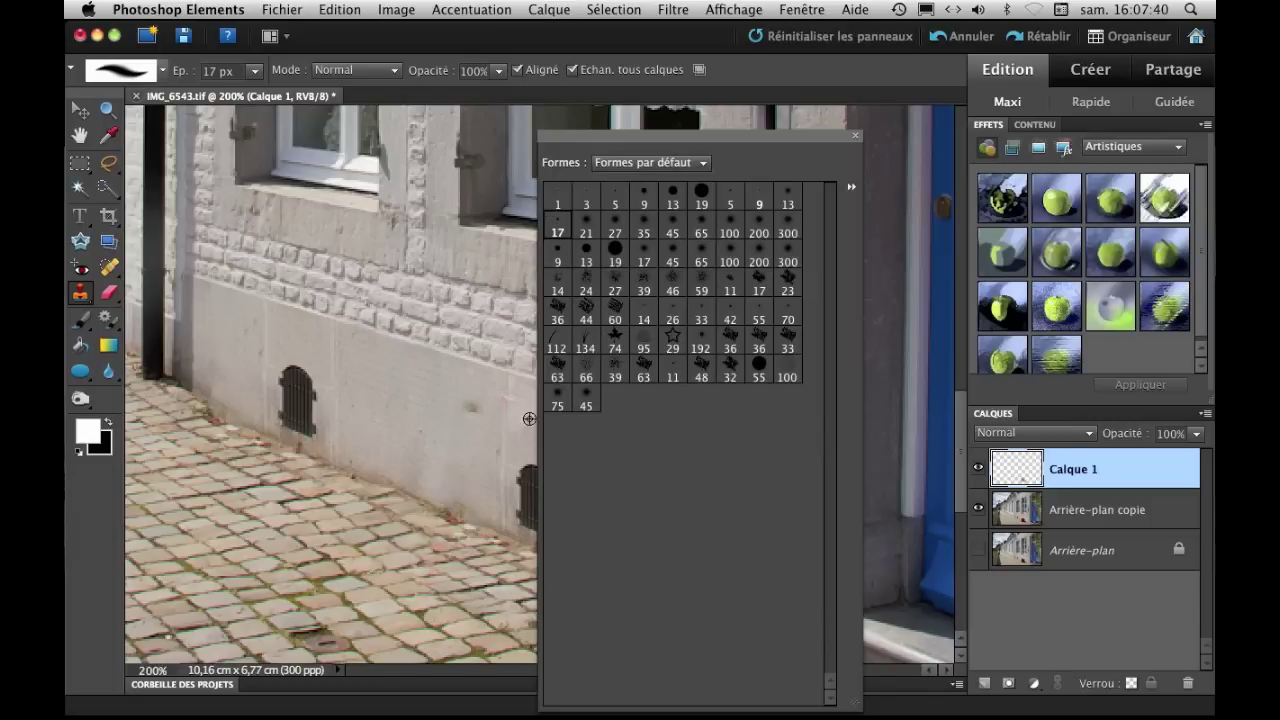
pyautogui.click(527, 421)
pyautogui.moveTo(527, 421); pyautogui.dragTo(553, 436)
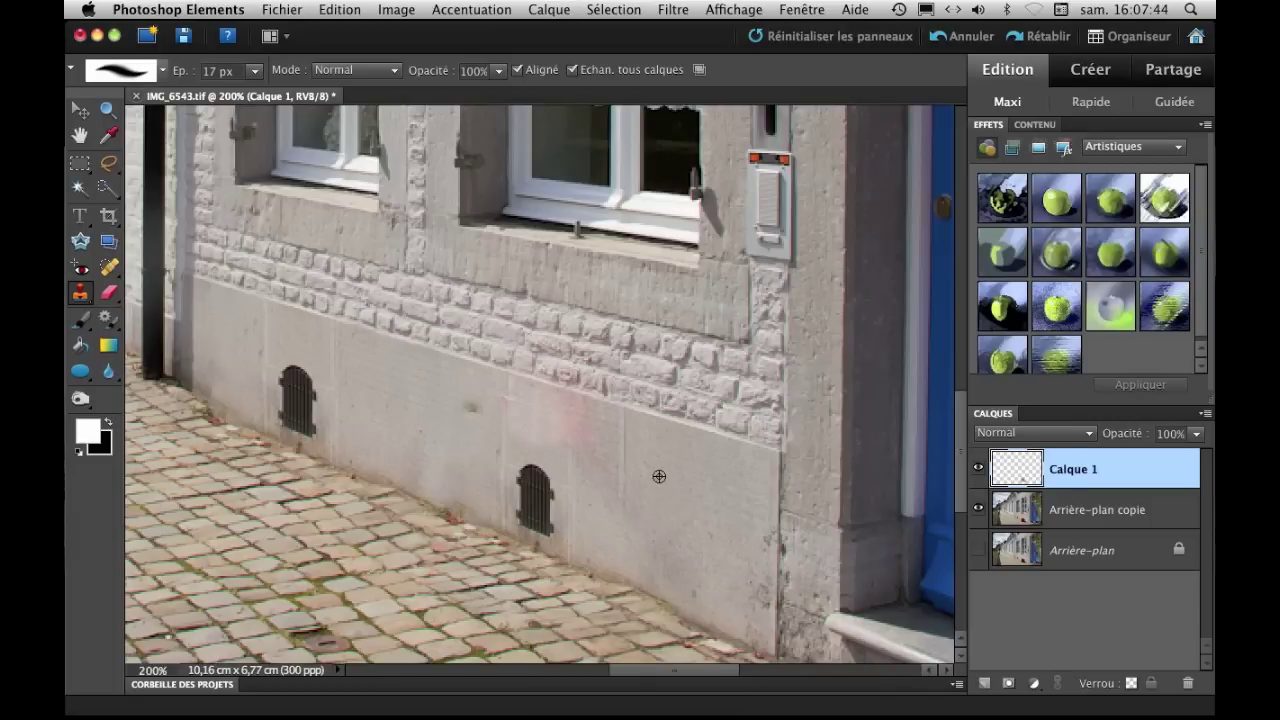
# Clone clean wall texture over the pink stain on the patched wall
pyautogui.moveTo(646, 566); pyautogui.dragTo(691, 569)
pyautogui.keyDown('alt'); pyautogui.click(654, 581); pyautogui.keyUp('alt')
pyautogui.moveTo(585, 457); pyautogui.dragTo(581, 408)
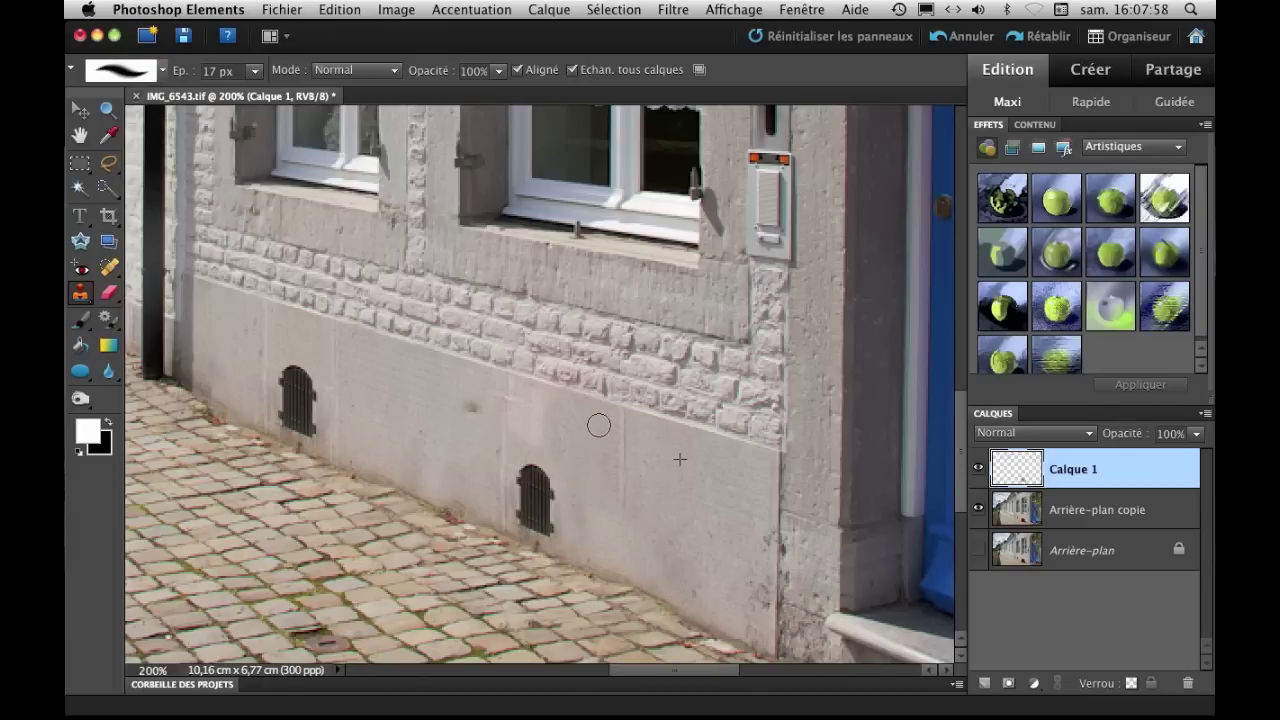
pyautogui.moveTo(581, 408); pyautogui.dragTo(590, 540)
pyautogui.keyDown('alt'); pyautogui.click(451, 386); pyautogui.keyUp('alt')
pyautogui.moveTo(529, 437)
pyautogui.mouseDown()
pyautogui.moveTo(536, 396)
pyautogui.moveTo(544, 420)
pyautogui.mouseUp()
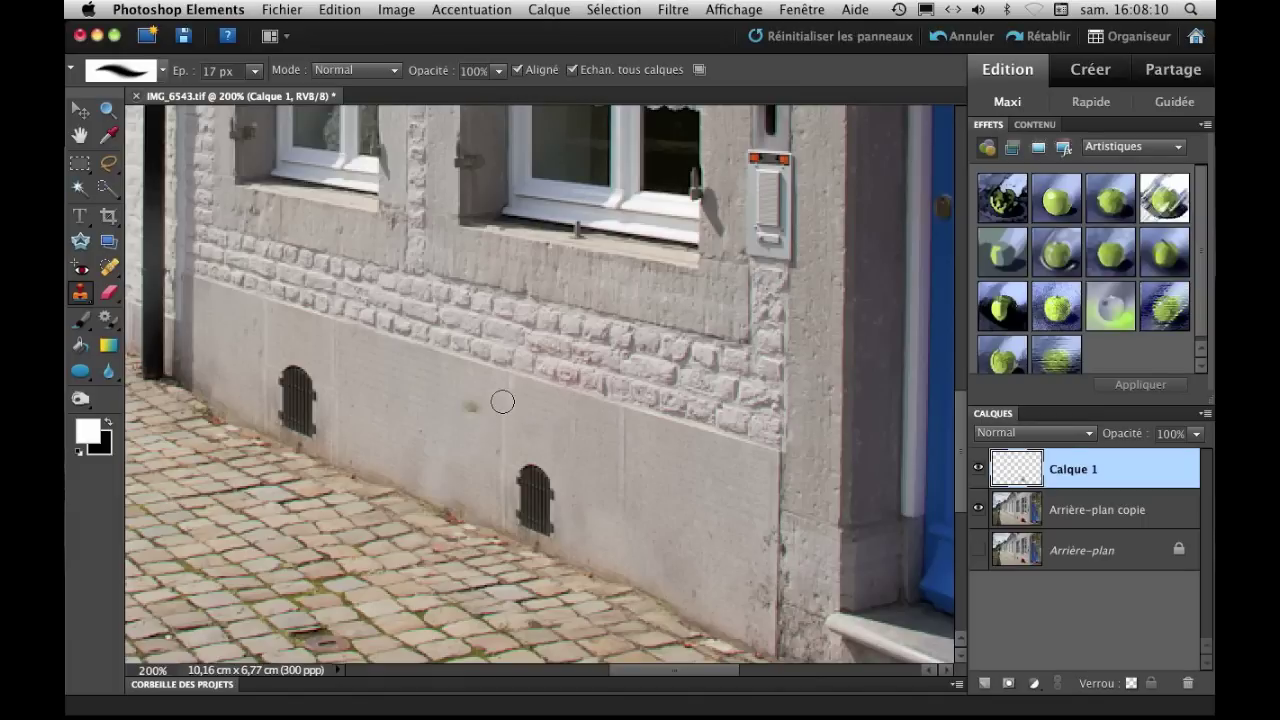
pyautogui.click(503, 402)
# Set the clone brush to 27 px and extend the wall crack across the patch
pyautogui.rightClick(440, 379)
pyautogui.click(700, 200)
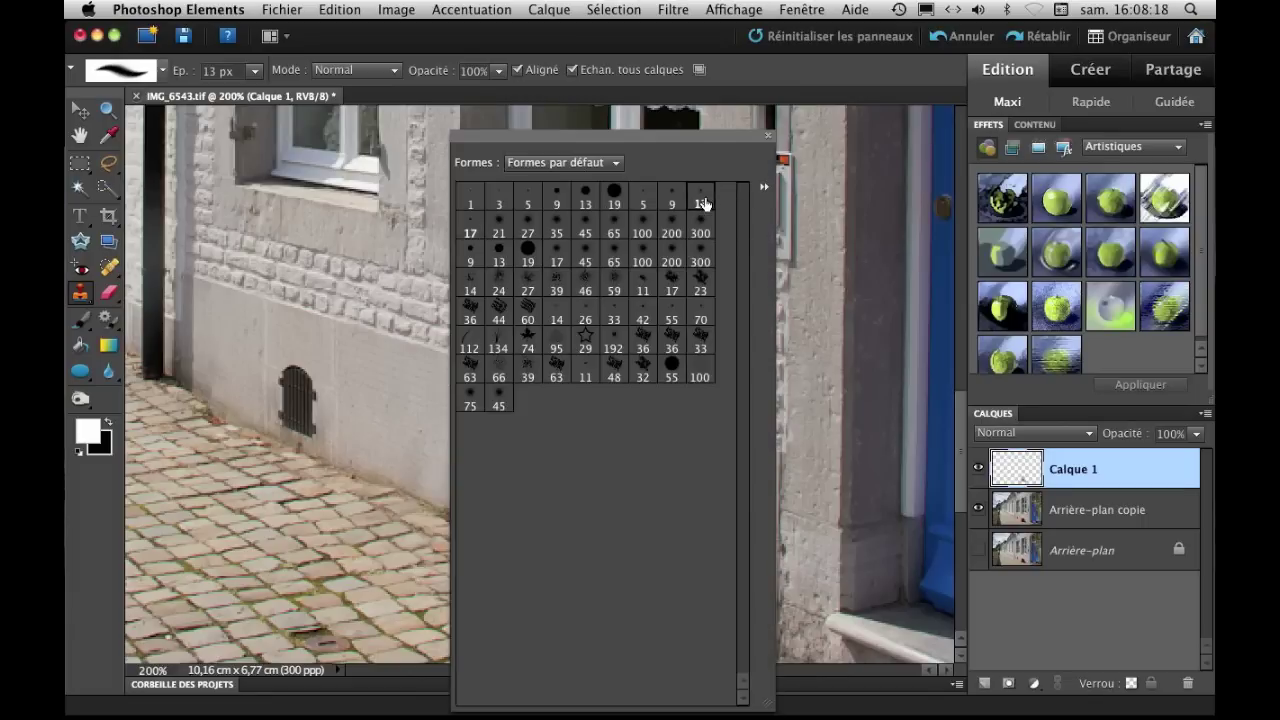
pyautogui.click(414, 383)
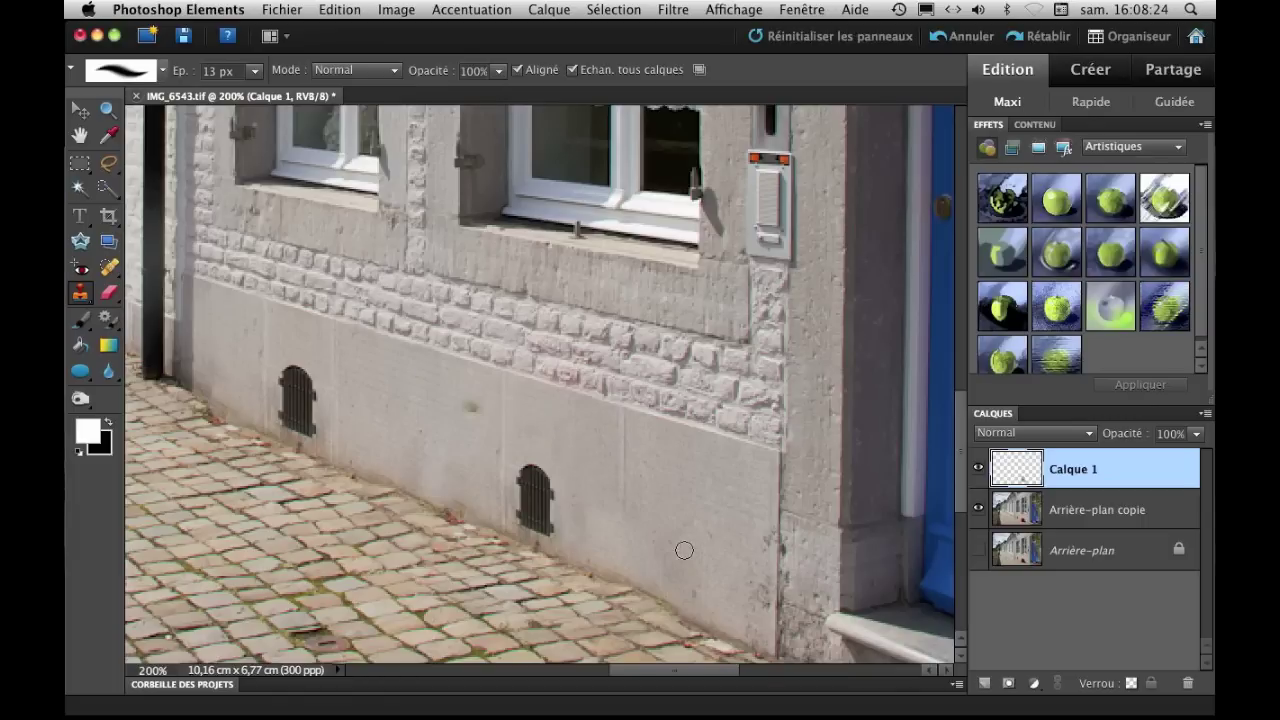
pyautogui.rightClick(622, 457)
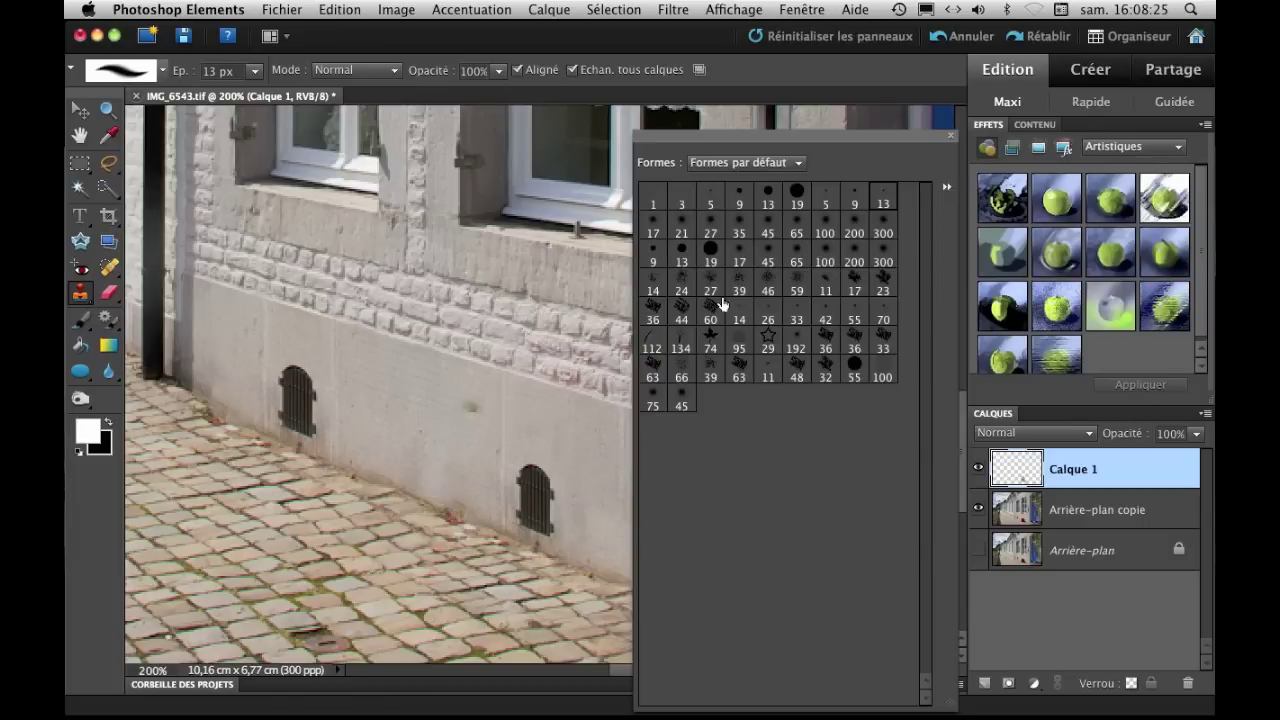
pyautogui.click(706, 228)
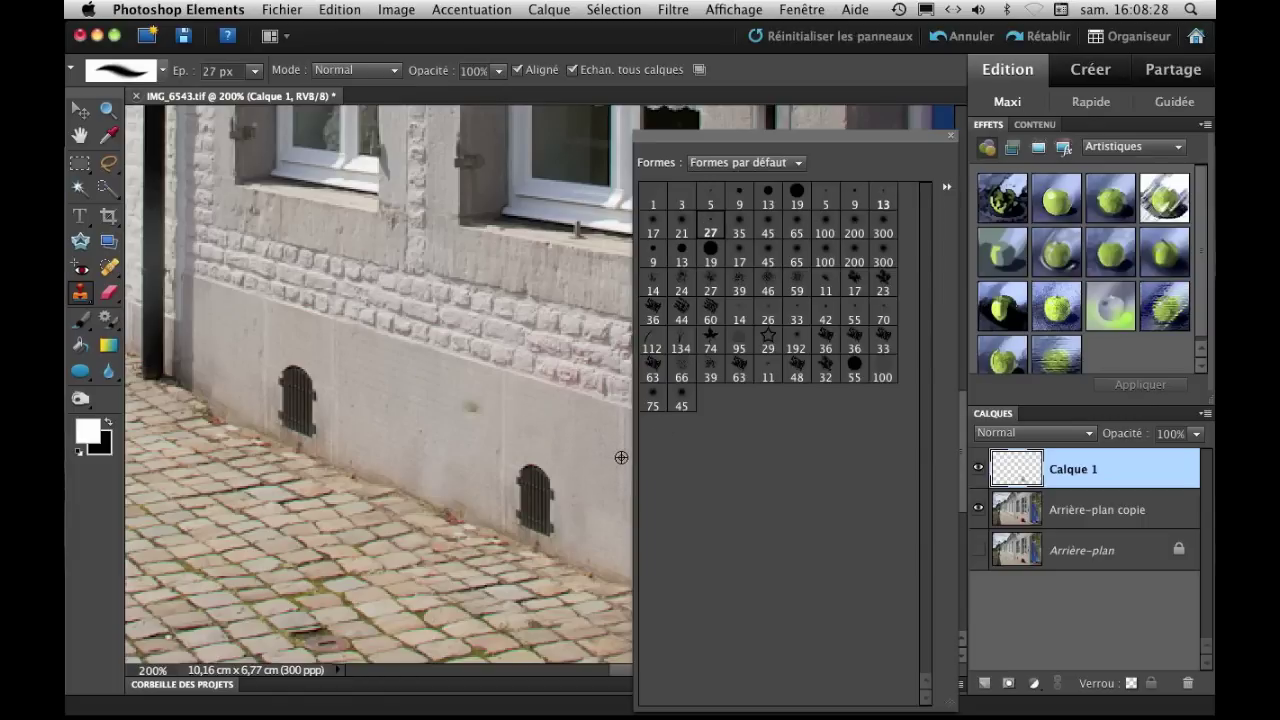
pyautogui.click(621, 457)
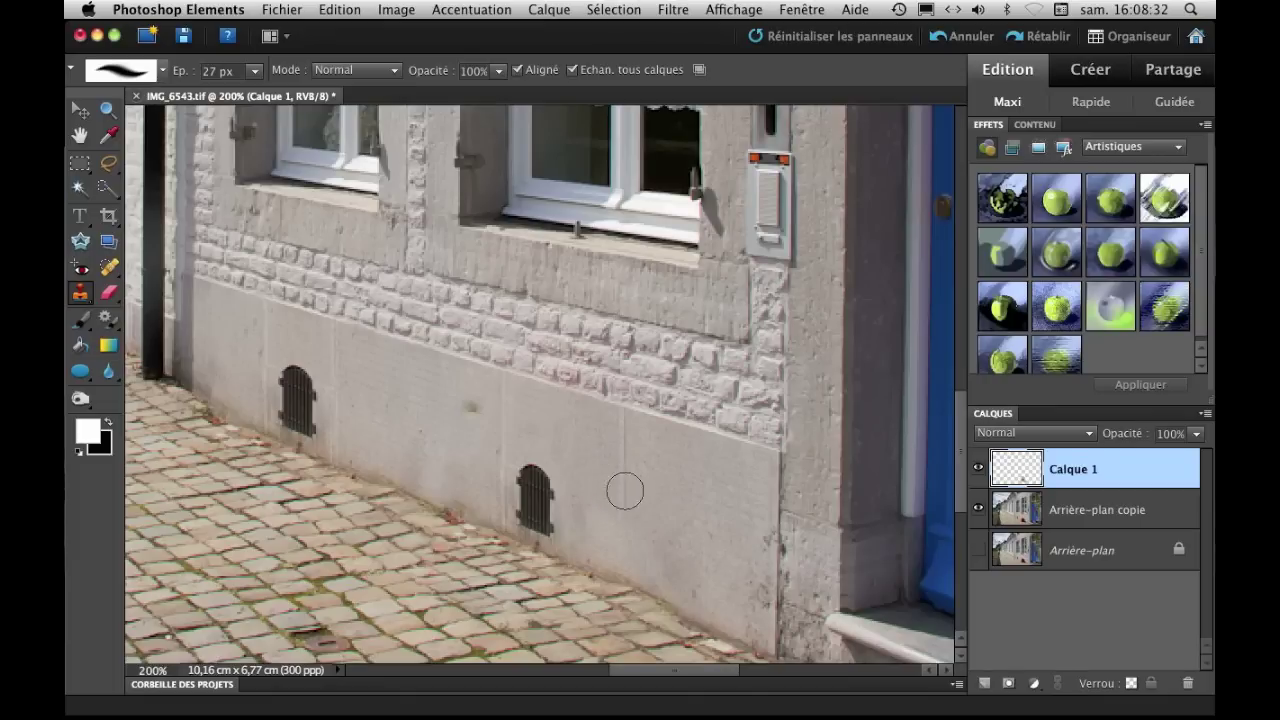
pyautogui.keyDown('alt'); pyautogui.click(621, 488); pyautogui.keyUp('alt')
pyautogui.moveTo(620, 538); pyautogui.dragTo(618, 557)
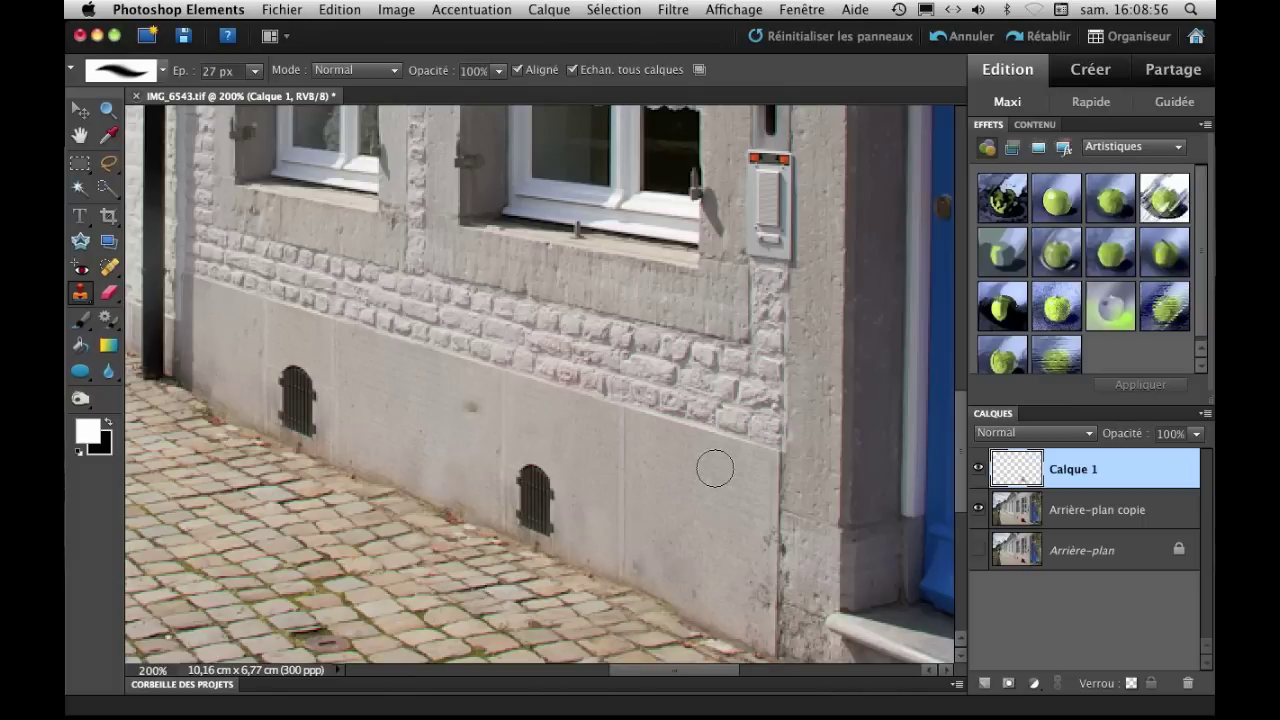
# Compare the patch with the original, then clone out the duplicated lower cellar grille
pyautogui.click(978, 467)
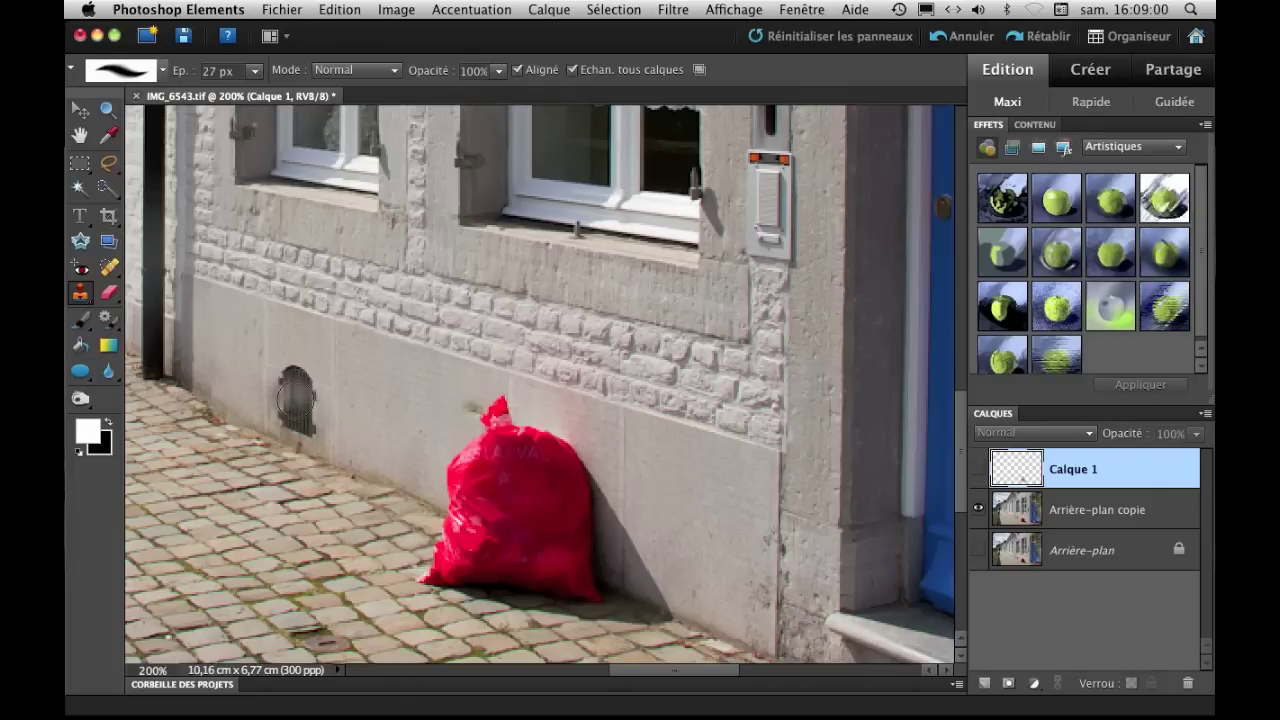
pyautogui.click(979, 468)
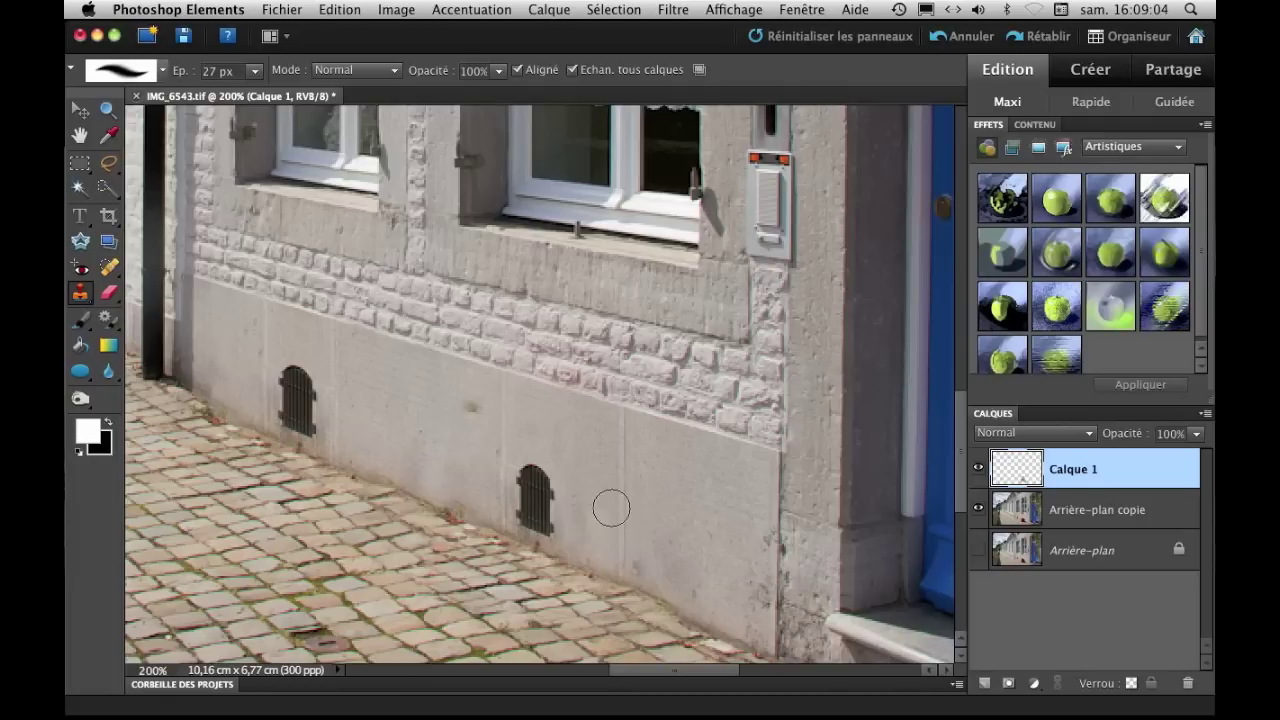
pyautogui.moveTo(537, 465)
pyautogui.mouseDown()
pyautogui.moveTo(535, 525)
pyautogui.moveTo(556, 523)
pyautogui.mouseUp()
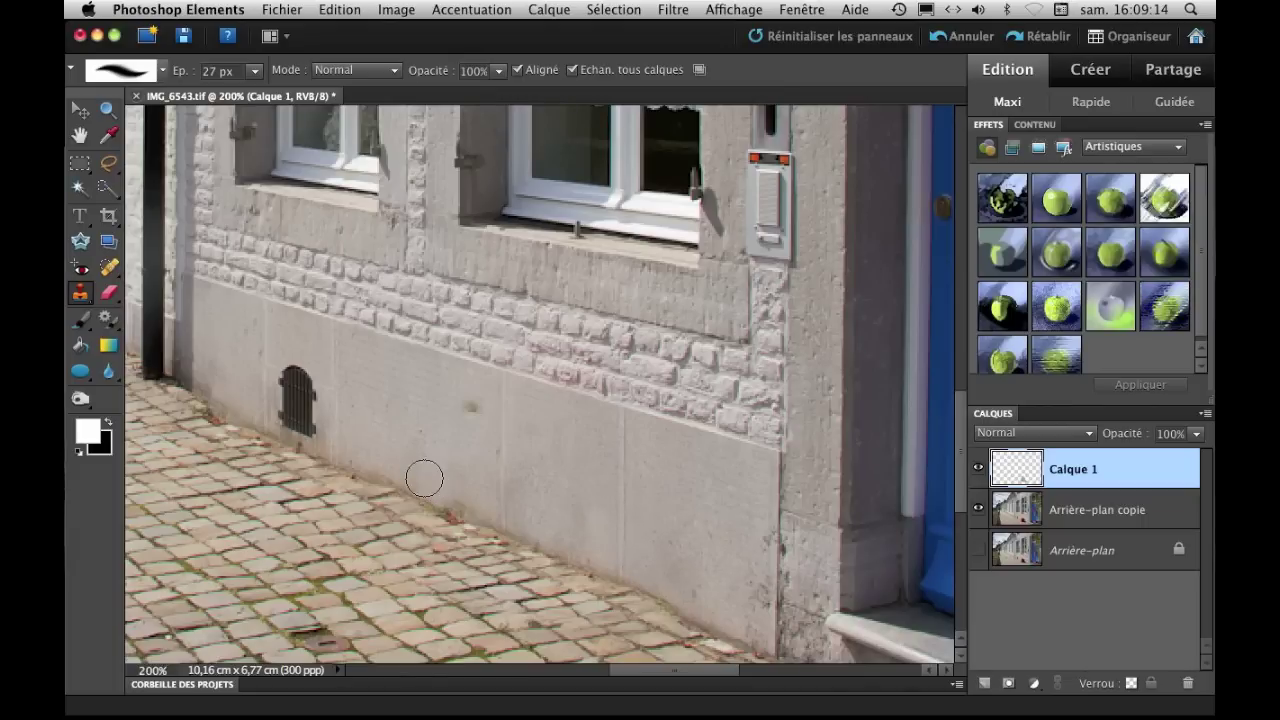
pyautogui.keyDown('alt'); pyautogui.click(414, 451); pyautogui.keyUp('alt')
# Switch the clone brush to 21 px and pan down to the lower wall and cobblestones
pyautogui.rightClick(558, 478)
pyautogui.click(614, 230)
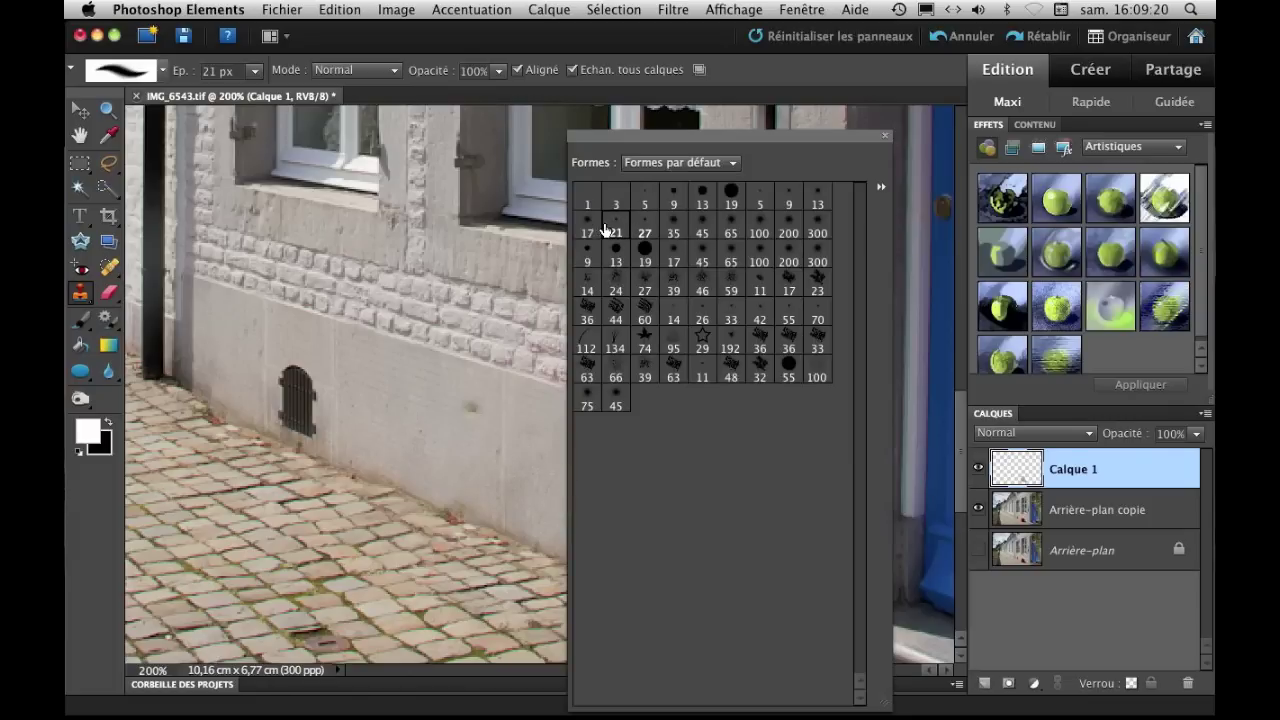
pyautogui.click(499, 474)
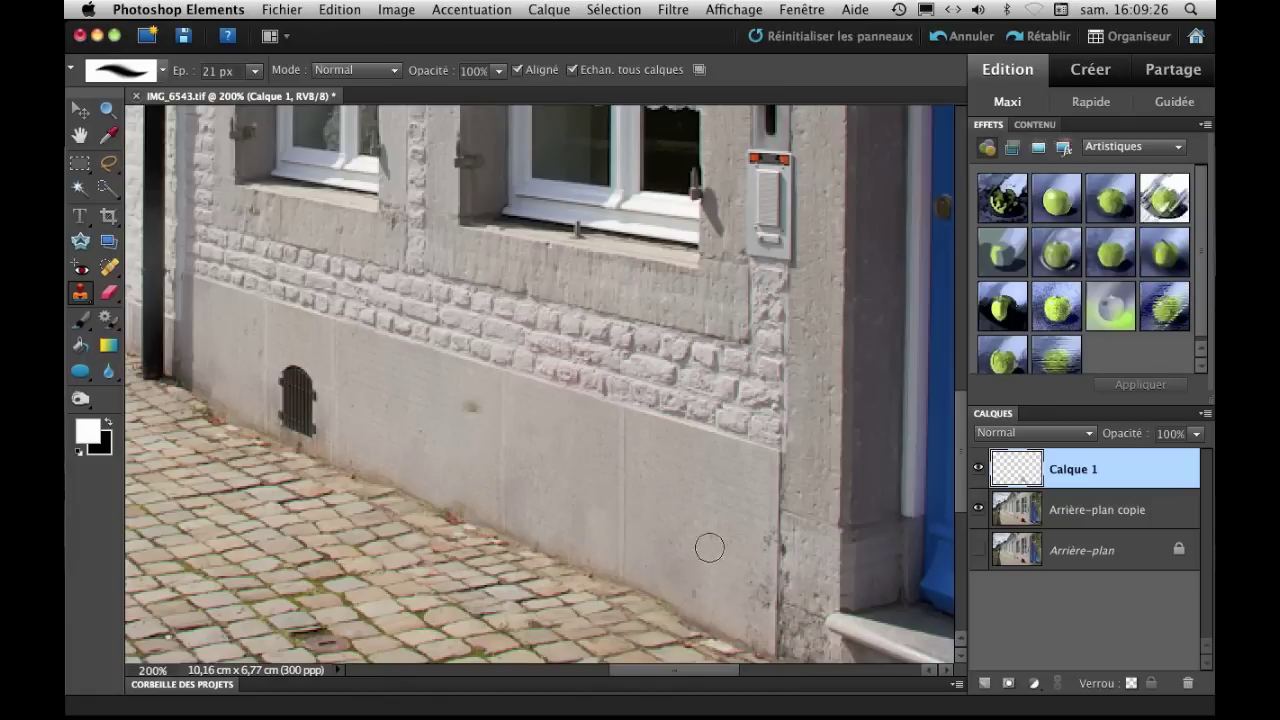
pyautogui.moveTo(709, 543); pyautogui.dragTo(717, 371)
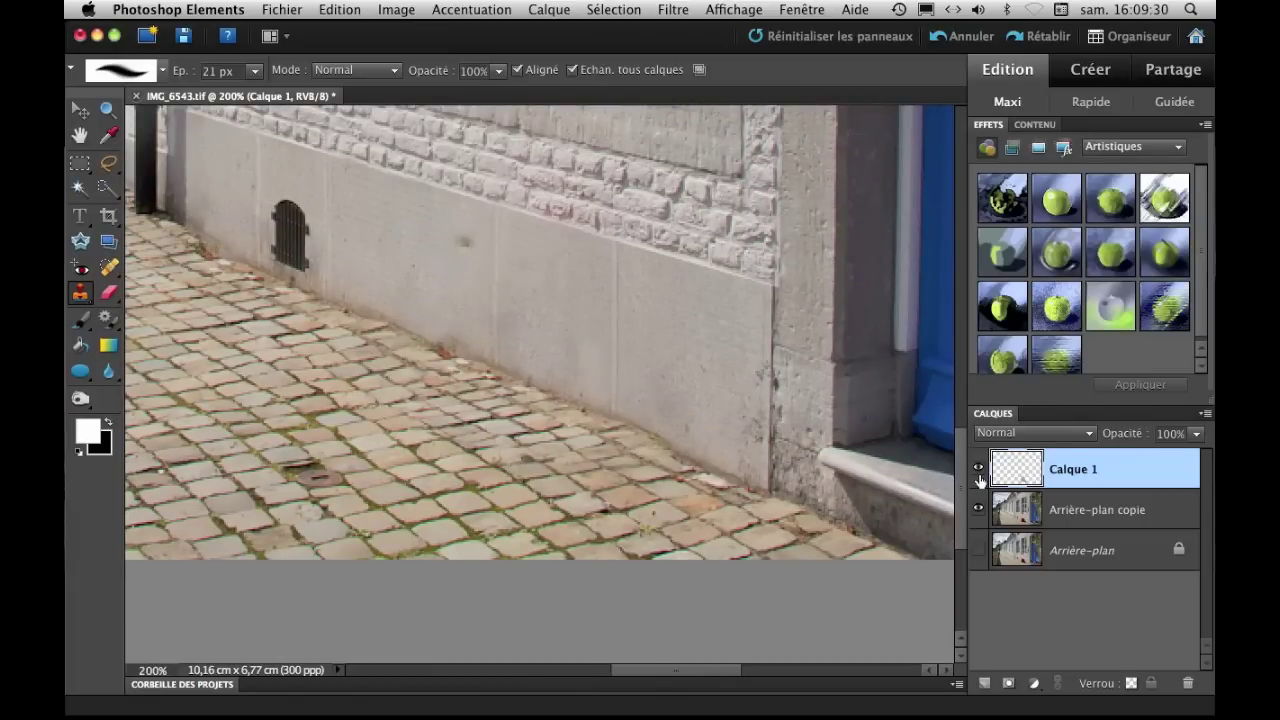
# Zoom between 100% and 200% and pan across the street to judge the retouched wall
pyautogui.hotkey('ctrl', '-')
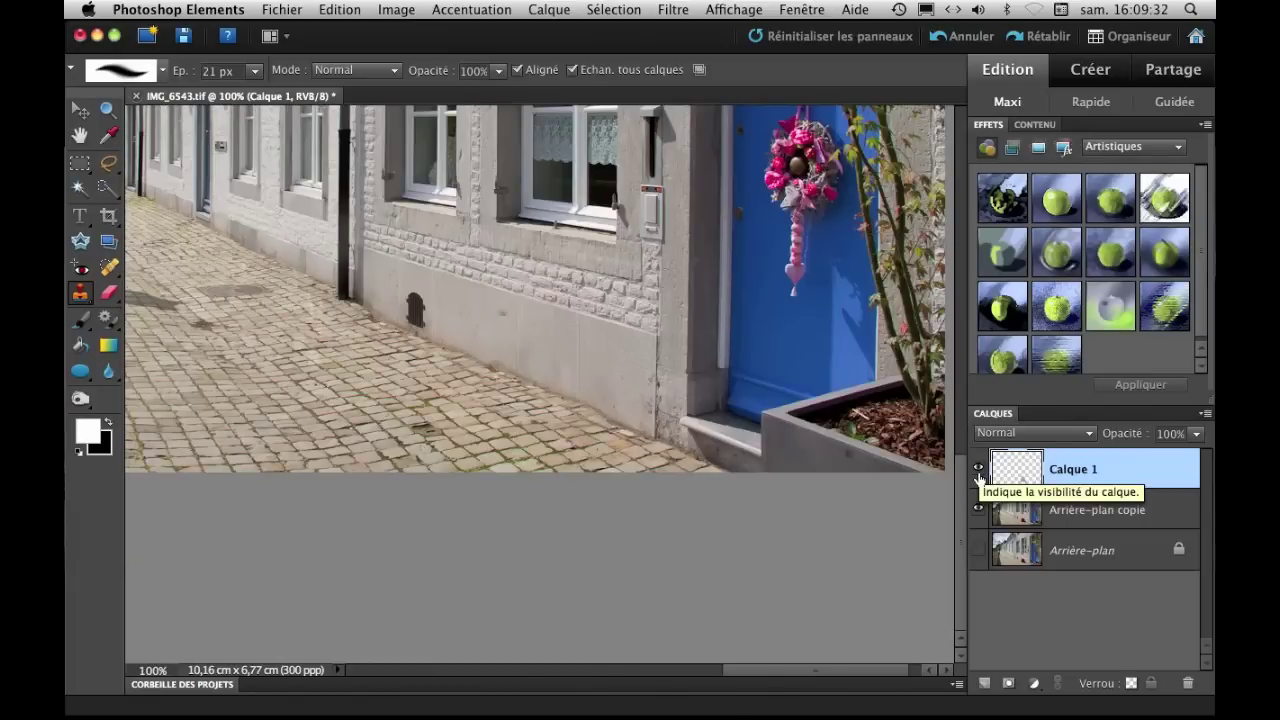
pyautogui.hotkey('ctrl', '+')
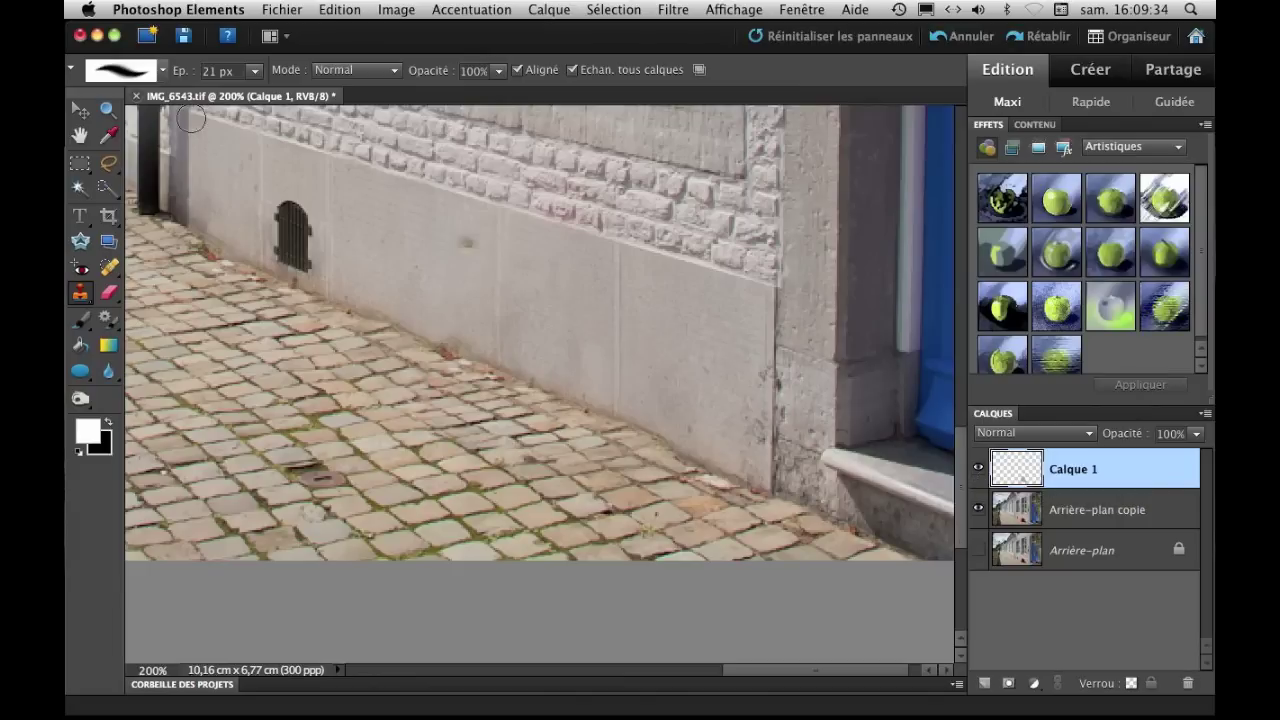
pyautogui.hotkey('ctrl', '-')
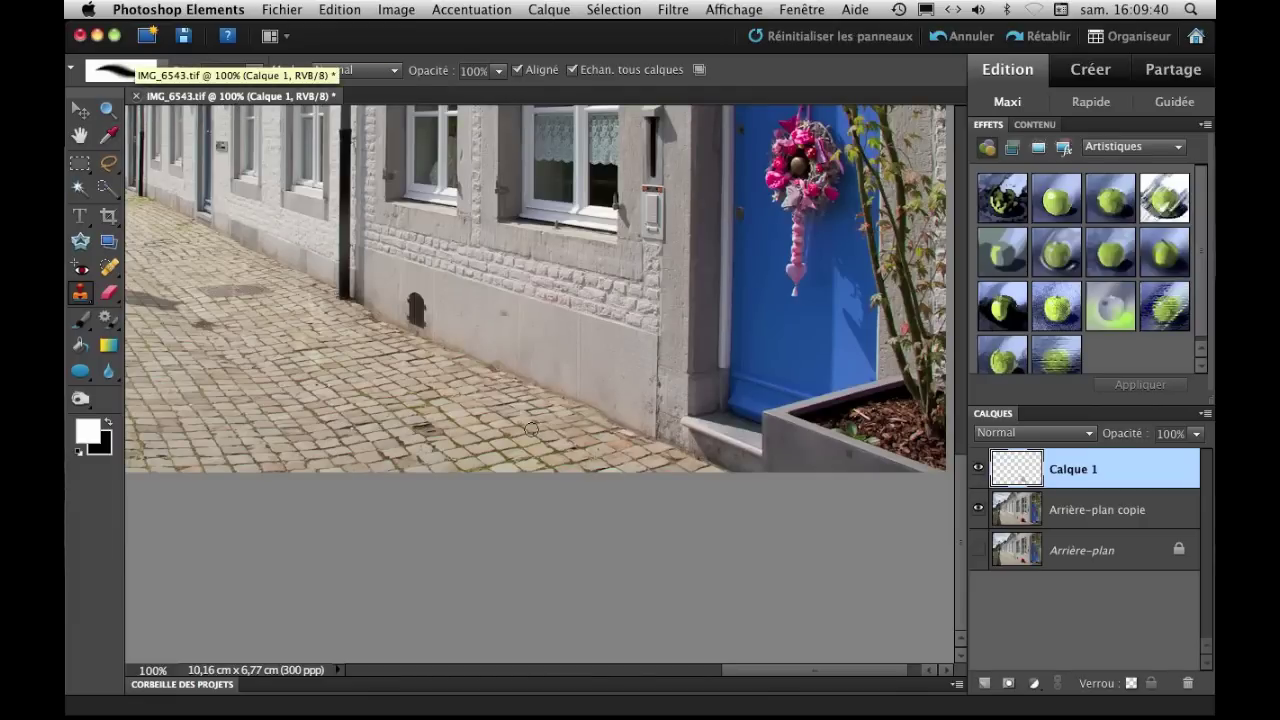
pyautogui.moveTo(448, 412); pyautogui.dragTo(578, 496)
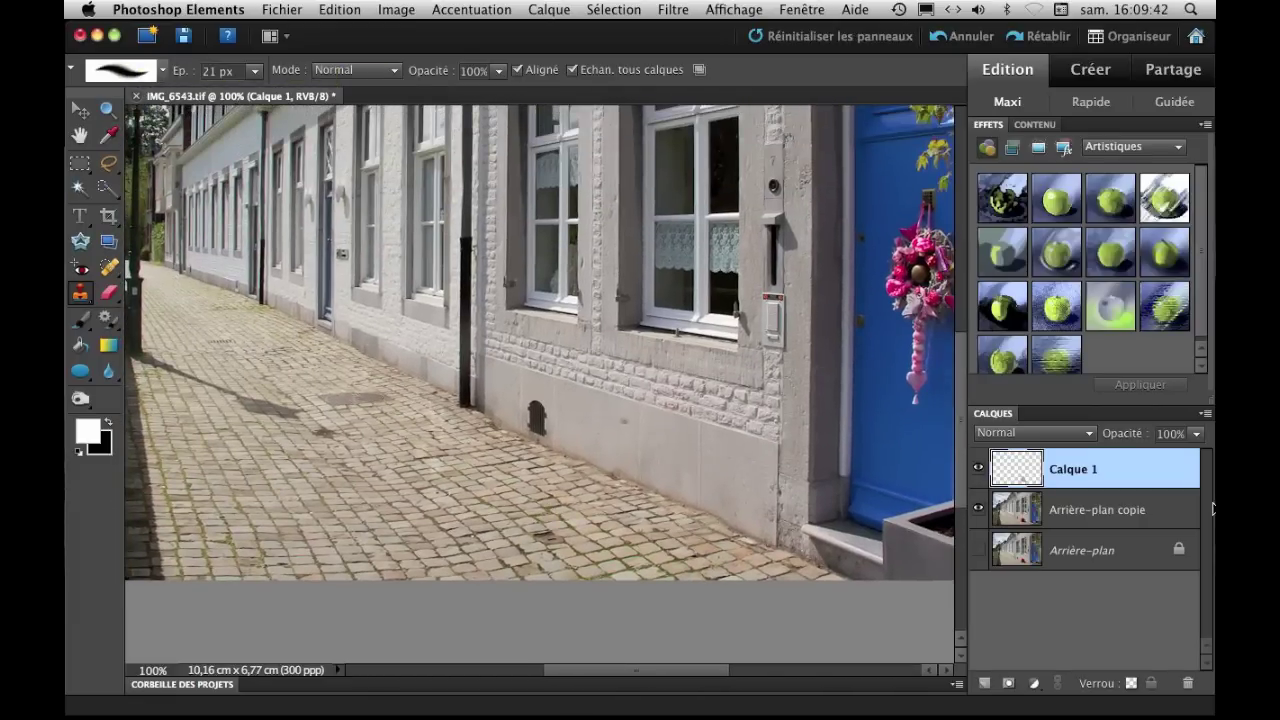
# Merge Arrière-plan copie and Calque 1 into a single Calque 1 layer
pyautogui.keyDown('shift'); pyautogui.click(1113, 512); pyautogui.keyUp('shift')
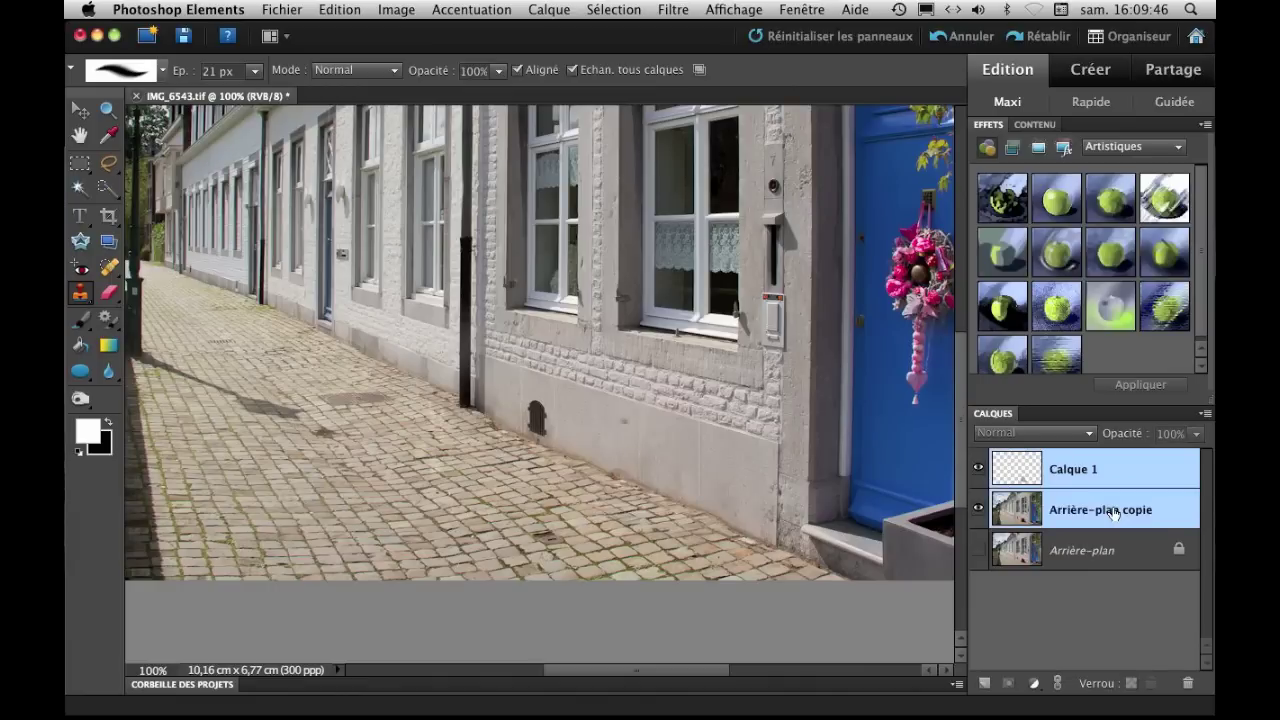
pyautogui.rightClick(1088, 509)
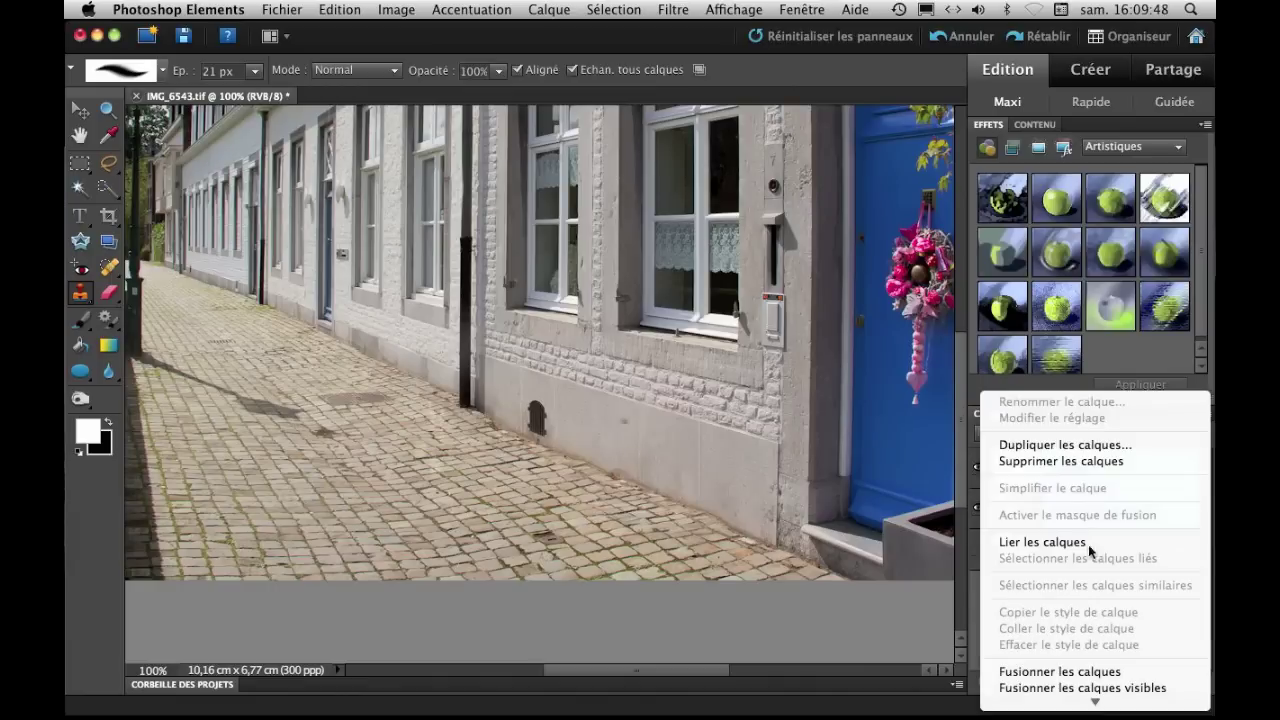
pyautogui.click(1085, 671)
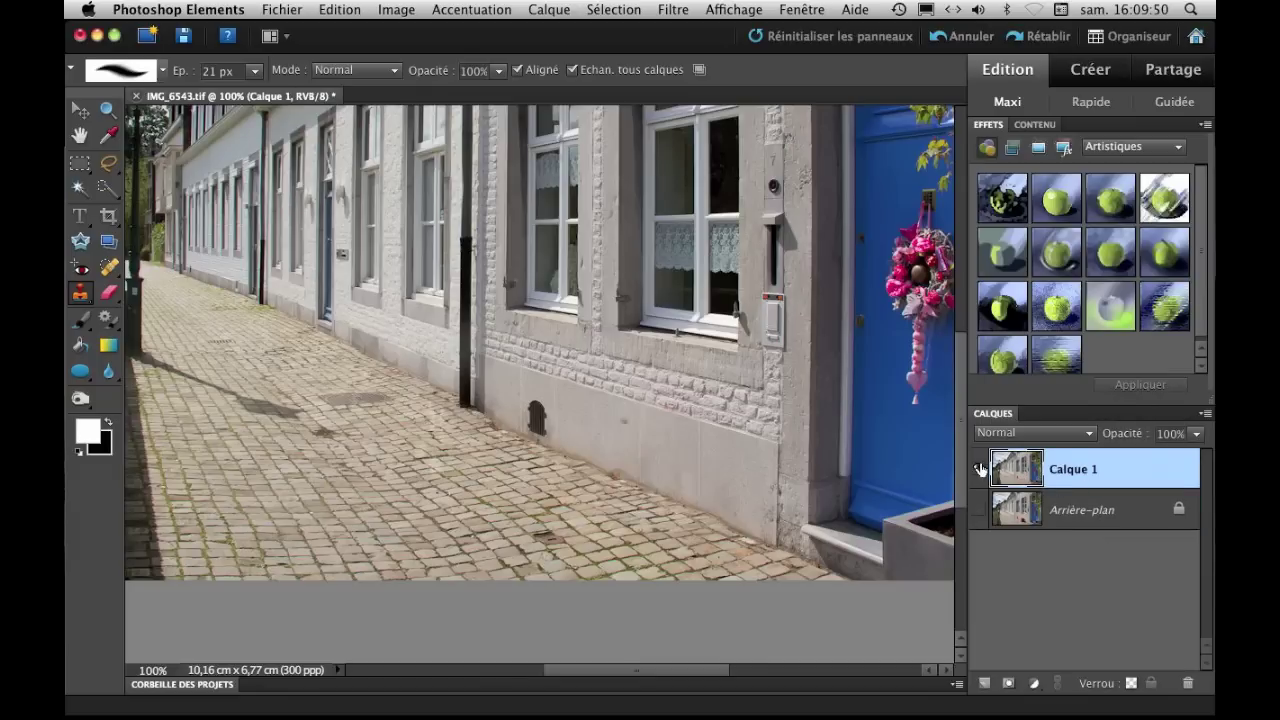
# Toggle the merged layer's visibility against the original background, then zoom out to the whole photo
pyautogui.click(981, 469)
pyautogui.click(978, 509)
pyautogui.click(980, 469)
pyautogui.click(980, 469)
pyautogui.press('super+minus')
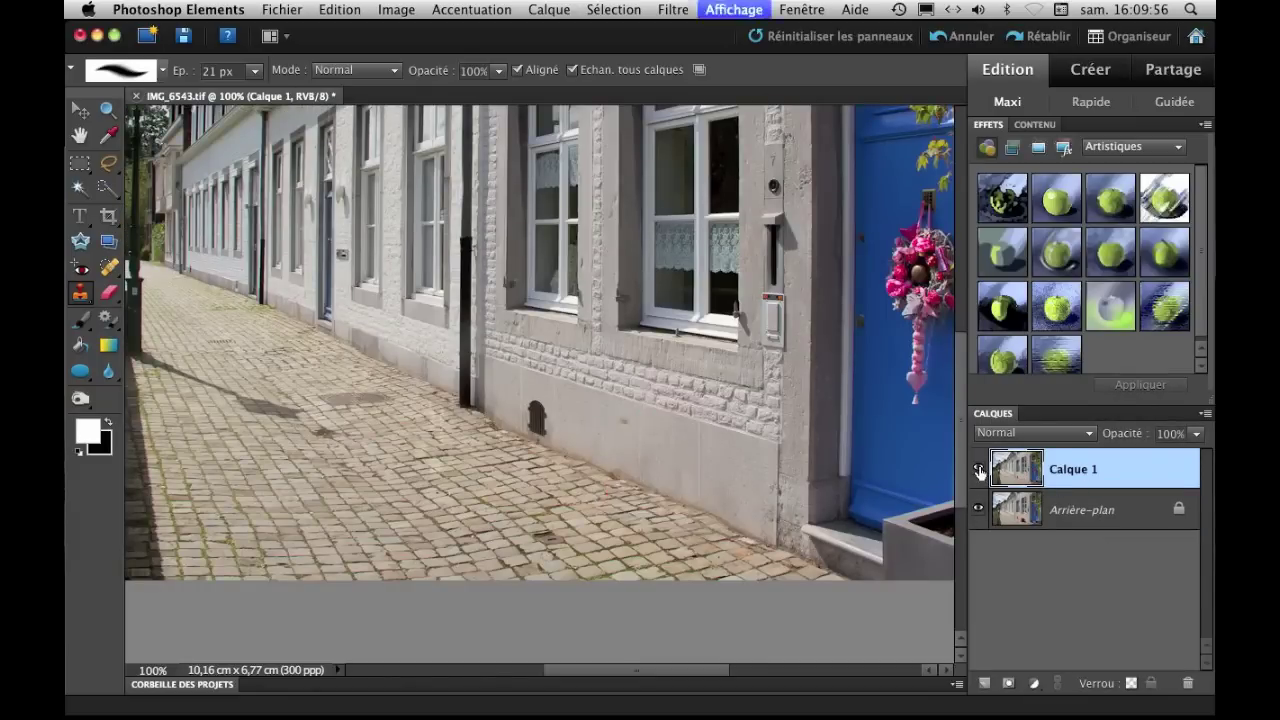